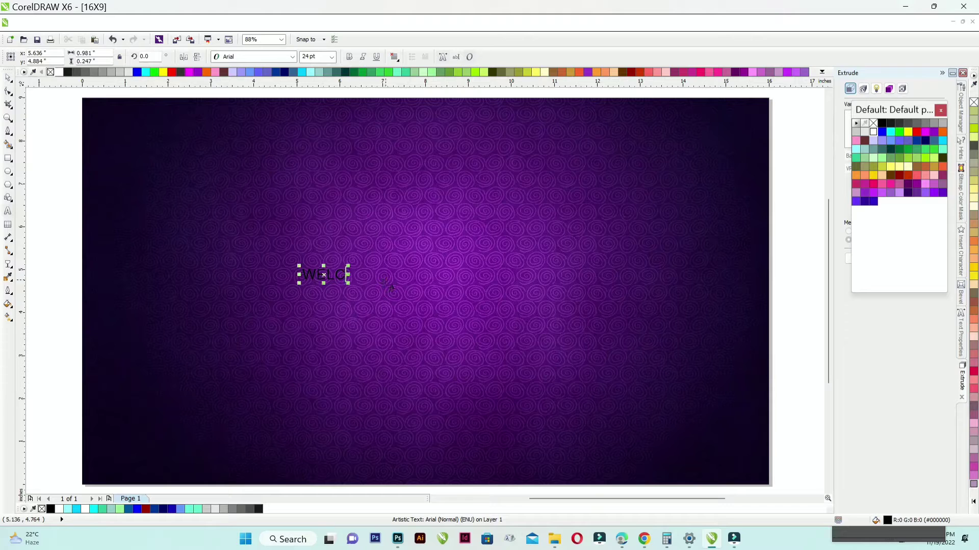
Replace the text with "Welcome", enlarged to about 12.1 inches wide and centred on the page.
{"action": "key", "text": "ctrl+a"}
{"action": "type", "text": "We"}
{"action": "key", "text": "ctrl+space"}
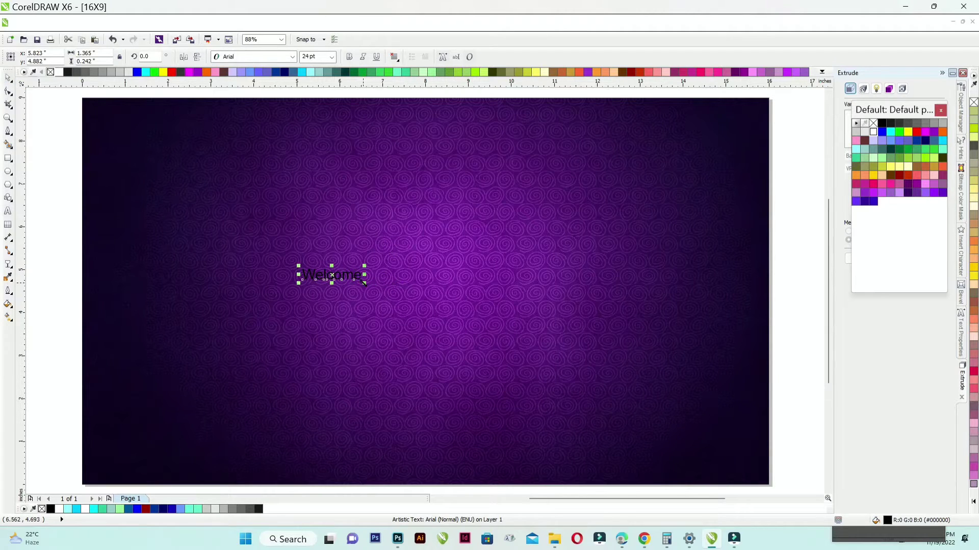
{"action": "left_click_drag", "start_coordinate": [364, 283], "coordinate": [594, 352]}
{"action": "key", "text": "p"}
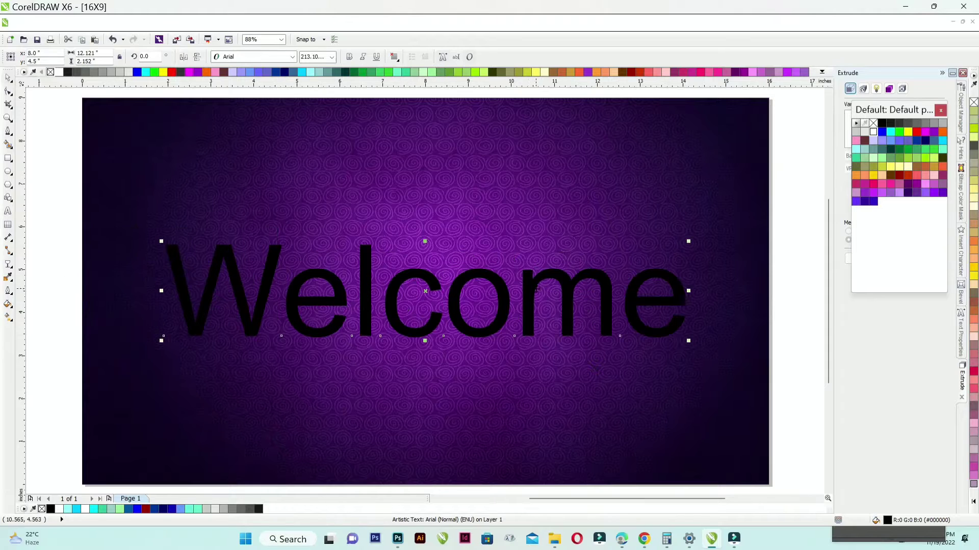
Set the Welcome text in Cooper Black, stretched to about 2.57 inches tall and centred on the page.
{"action": "left_click", "coordinate": [292, 56]}
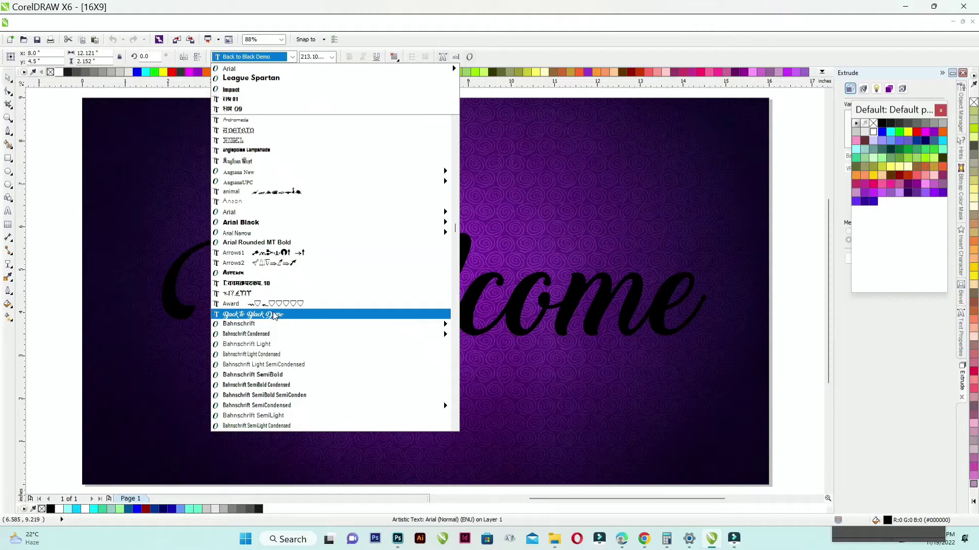
{"action": "scroll", "coordinate": [274, 315], "scroll_direction": "down", "scroll_amount": 5}
{"action": "scroll", "coordinate": [271, 312], "scroll_direction": "down", "scroll_amount": 6}
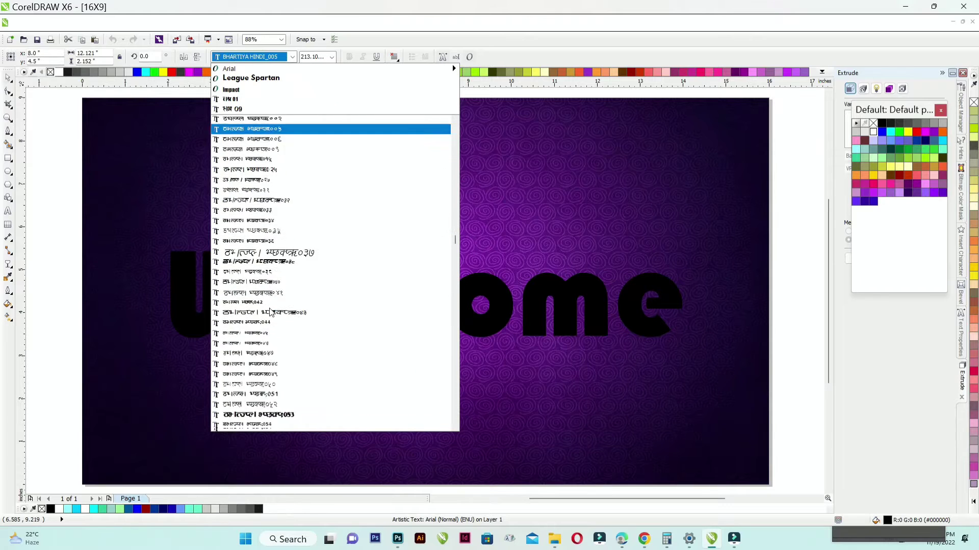
{"action": "scroll", "coordinate": [271, 312], "scroll_direction": "down", "scroll_amount": 20}
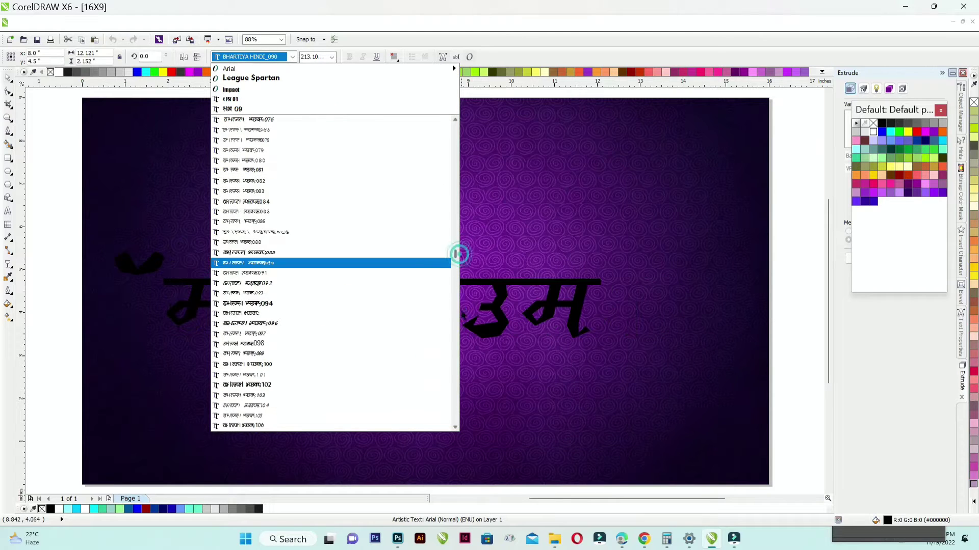
{"action": "left_click_drag", "start_coordinate": [457, 254], "coordinate": [463, 129]}
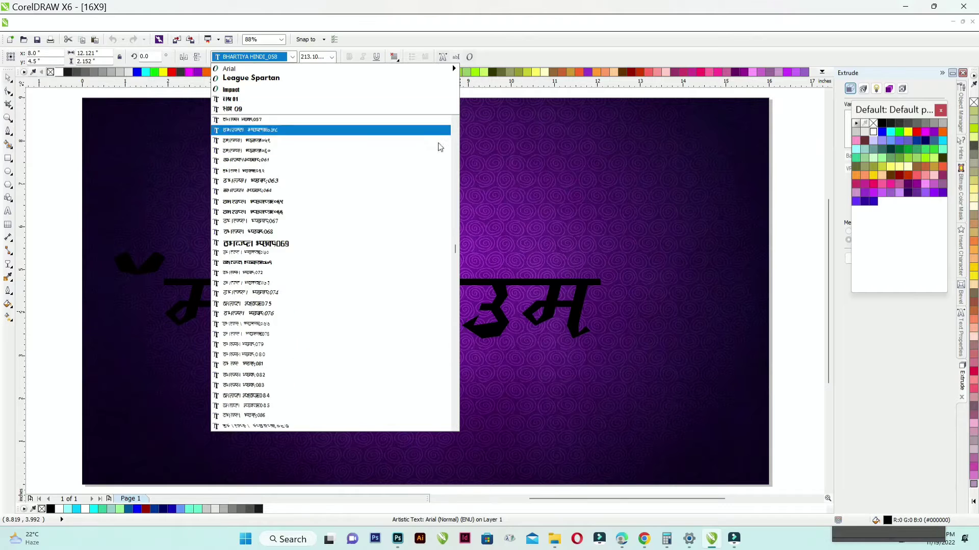
{"action": "left_click_drag", "start_coordinate": [454, 251], "coordinate": [457, 109]}
{"action": "scroll", "coordinate": [344, 192], "scroll_direction": "up", "scroll_amount": 10}
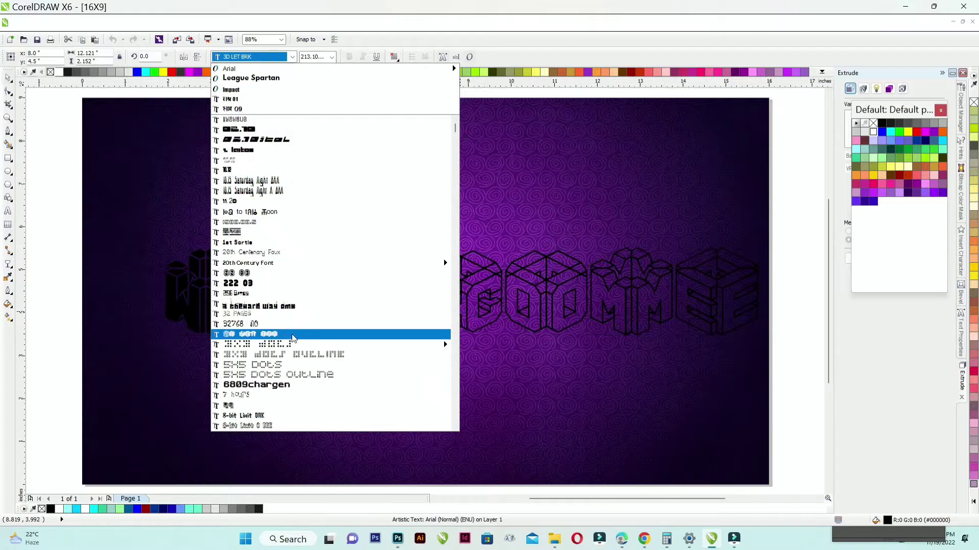
{"action": "scroll", "coordinate": [293, 316], "scroll_direction": "down", "scroll_amount": 10}
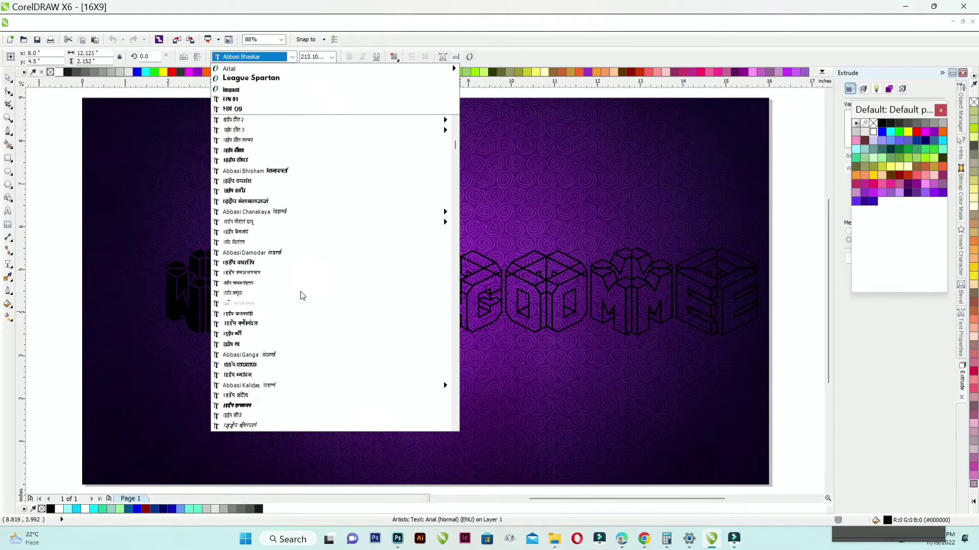
{"action": "scroll", "coordinate": [303, 286], "scroll_direction": "down", "scroll_amount": 10}
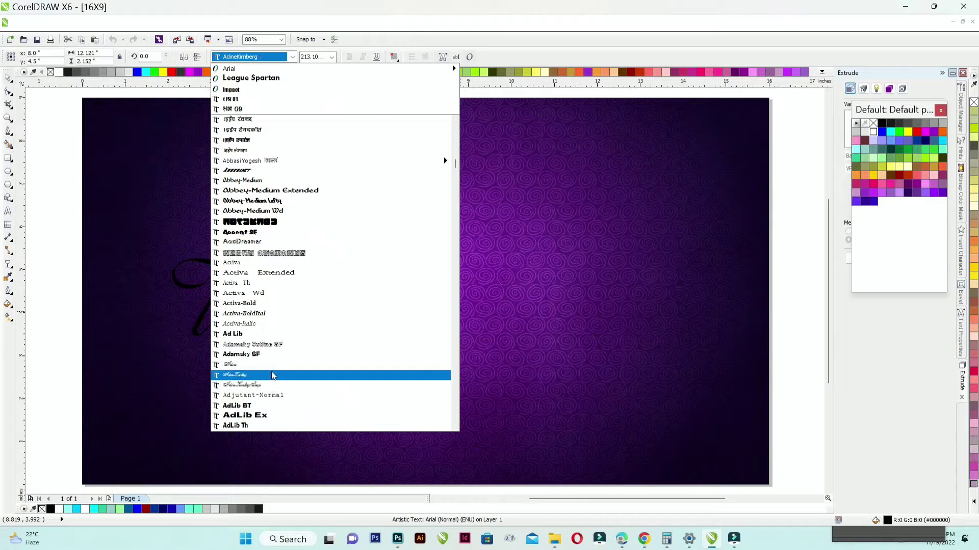
{"action": "scroll", "coordinate": [273, 387], "scroll_direction": "down", "scroll_amount": 8}
{"action": "mouse_move", "coordinate": [262, 202]}
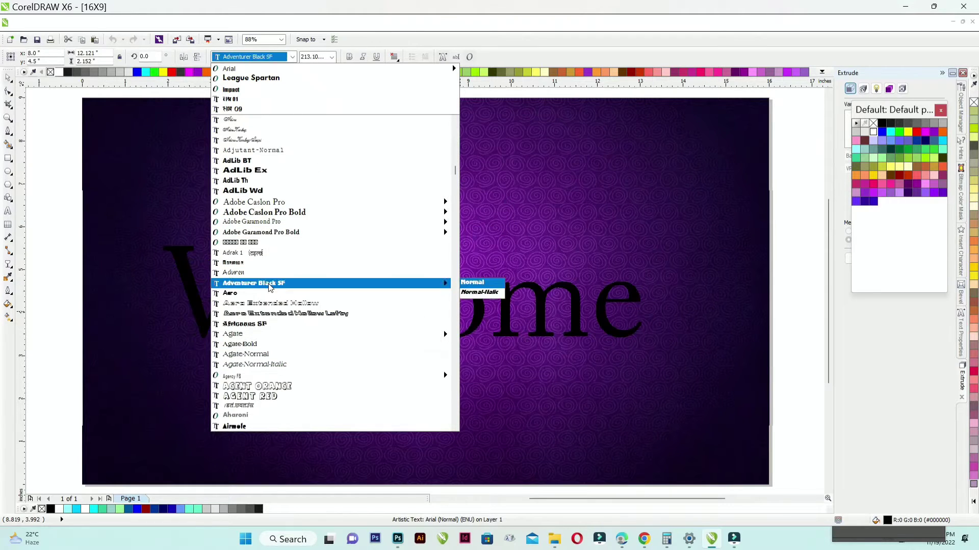
{"action": "scroll", "coordinate": [270, 257], "scroll_direction": "down", "scroll_amount": 12}
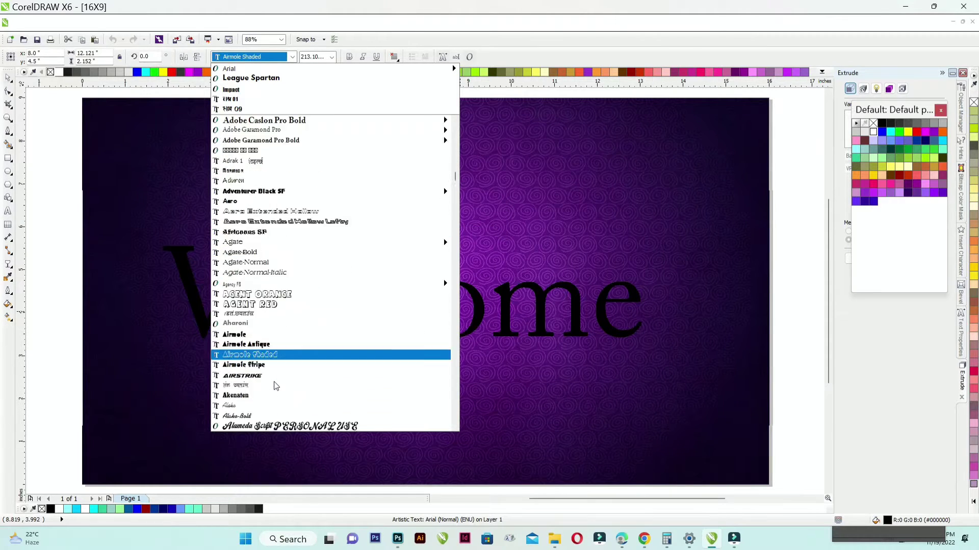
{"action": "left_click", "coordinate": [456, 399]}
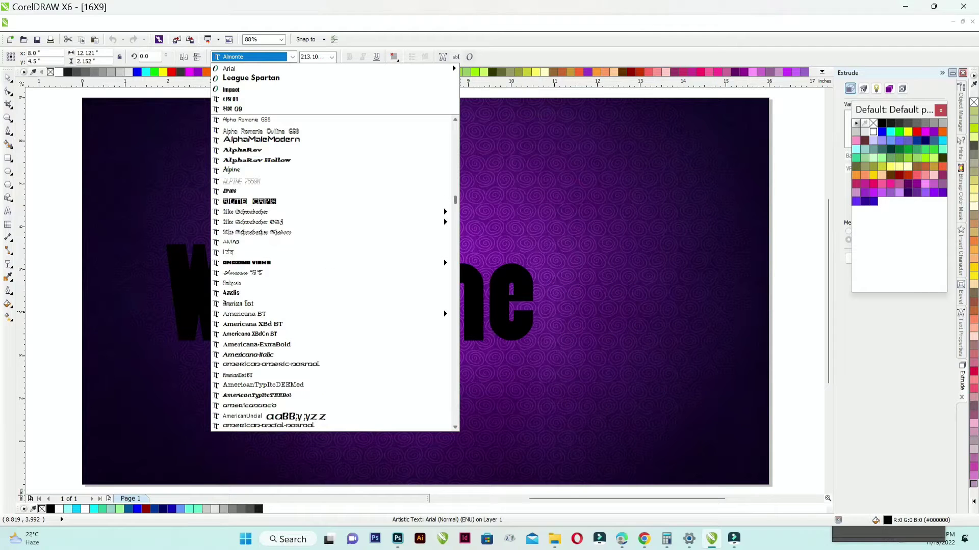
{"action": "left_click", "coordinate": [457, 400]}
{"action": "left_click", "coordinate": [456, 400]}
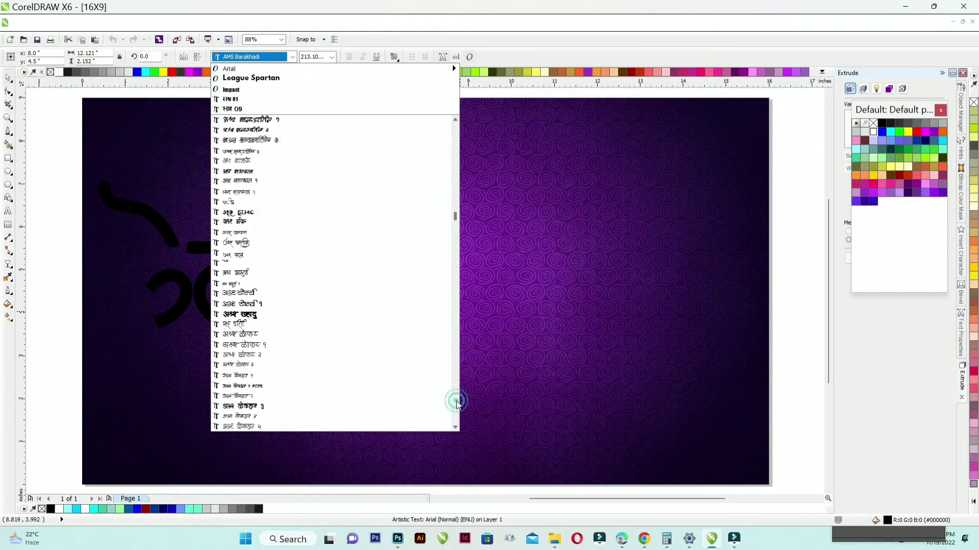
{"action": "left_click", "coordinate": [456, 400]}
{"action": "left_click", "coordinate": [456, 400]}
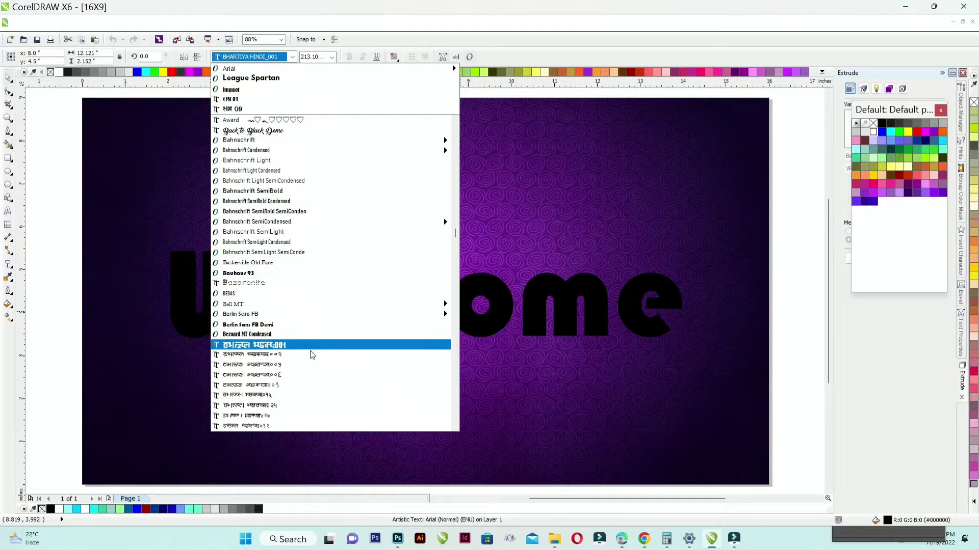
{"action": "left_click", "coordinate": [455, 410]}
{"action": "left_click", "coordinate": [455, 410]}
{"action": "left_click", "coordinate": [455, 410]}
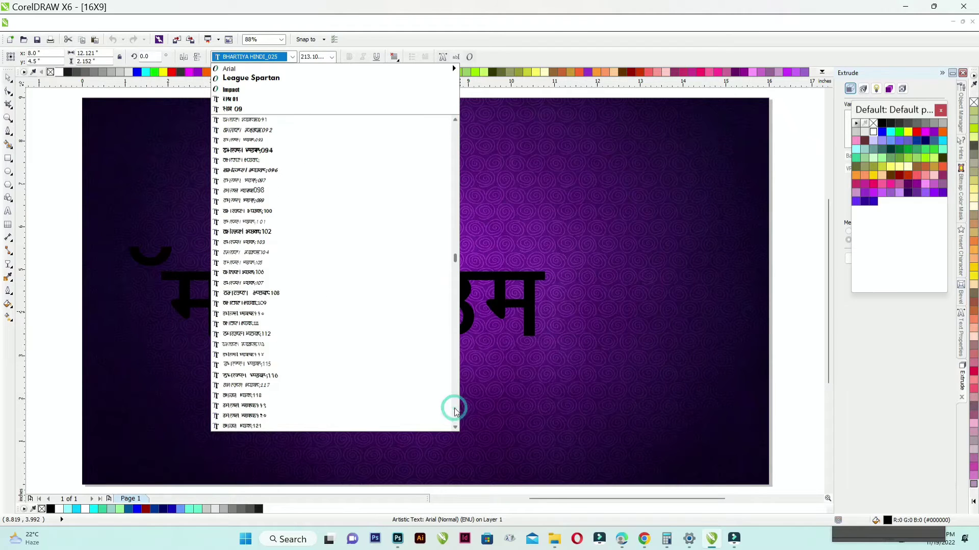
{"action": "left_click", "coordinate": [456, 410]}
{"action": "left_click", "coordinate": [455, 411]}
{"action": "left_click", "coordinate": [455, 410]}
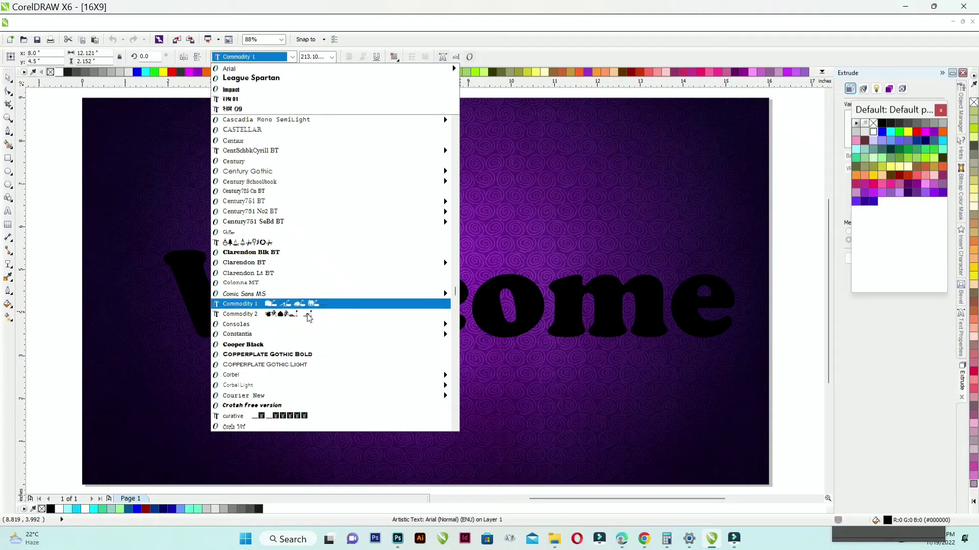
{"action": "left_click", "coordinate": [305, 345]}
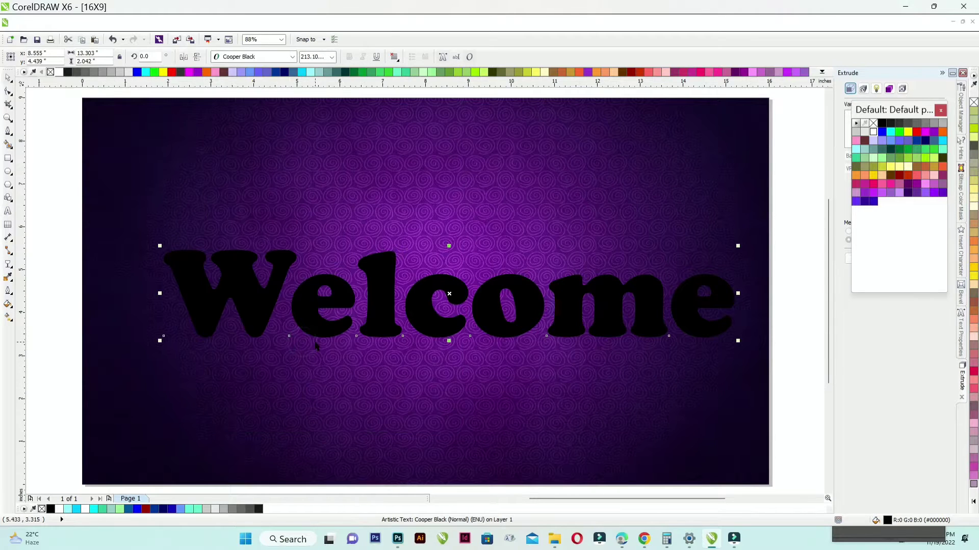
{"action": "left_click_drag", "start_coordinate": [426, 243], "coordinate": [425, 233]}
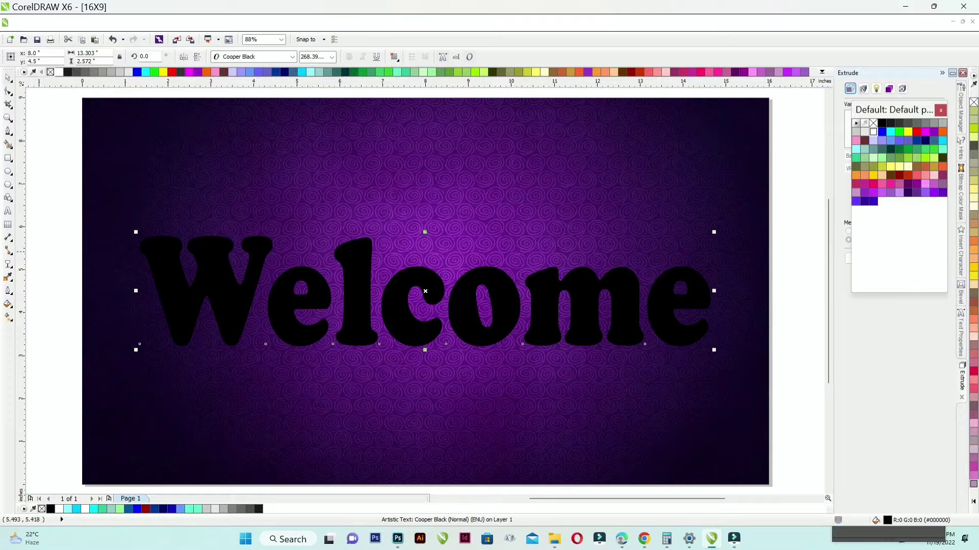
Apply a vertical linear gradient fill to the text, running from black at the bottom to white at the top.
{"action": "left_click", "coordinate": [8, 318]}
{"action": "mouse_move", "coordinate": [363, 247]}
{"action": "left_mouse_down"}
{"action": "mouse_move", "coordinate": [363, 335]}
{"action": "mouse_move", "coordinate": [363, 247]}
{"action": "left_mouse_up"}
{"action": "left_click_drag", "start_coordinate": [363, 335], "coordinate": [363, 306]}
{"action": "left_click_drag", "start_coordinate": [363, 247], "coordinate": [363, 230]}
Set the lower colour of the text's gradient to bright magenta, keeping white at the top.
{"action": "left_click", "coordinate": [363, 306]}
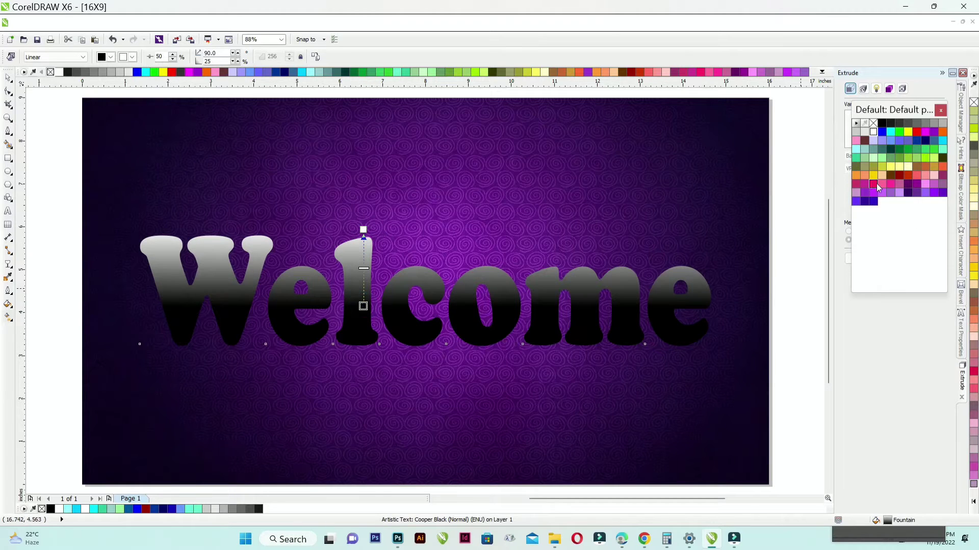
{"action": "left_click", "coordinate": [873, 185]}
{"action": "left_click_drag", "start_coordinate": [877, 184], "coordinate": [905, 203]}
{"action": "key", "text": "ctrl+z"}
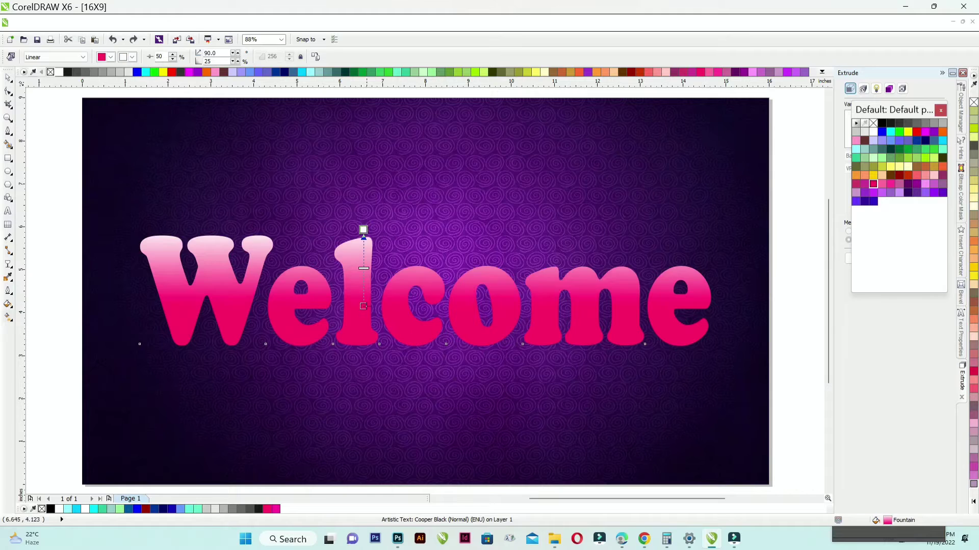
{"action": "left_click", "coordinate": [890, 184]}
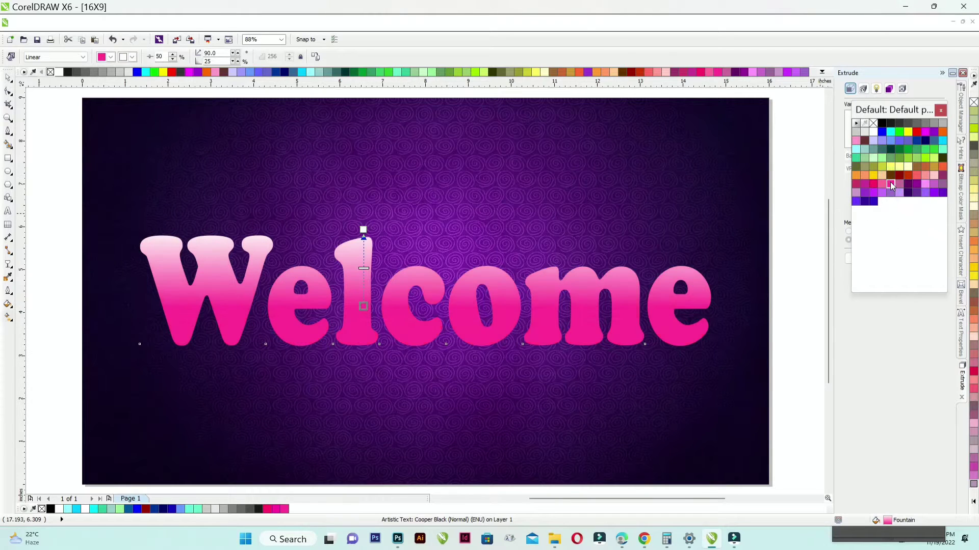
{"action": "left_click_drag", "start_coordinate": [890, 182], "coordinate": [943, 184]}
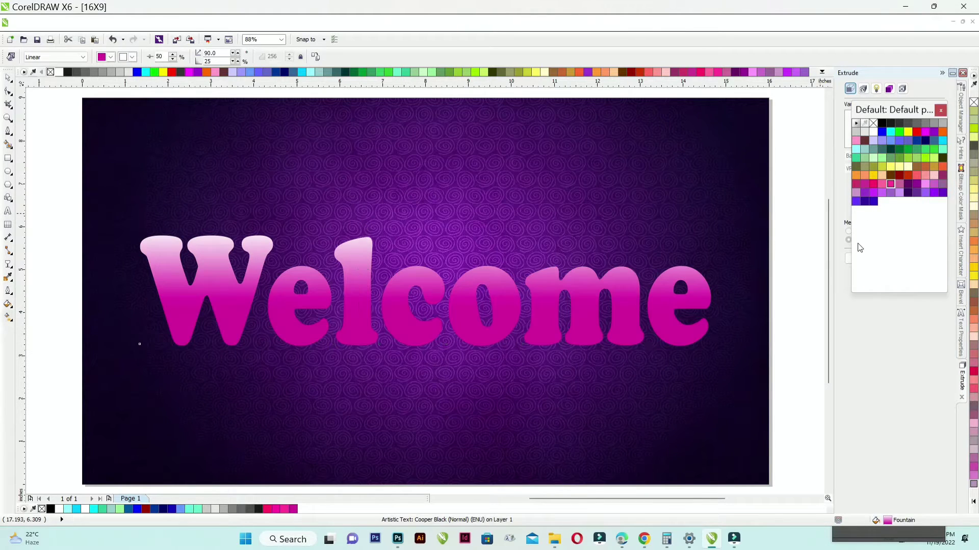
{"action": "key", "text": "ctrl+z"}
{"action": "left_click", "coordinate": [887, 183]}
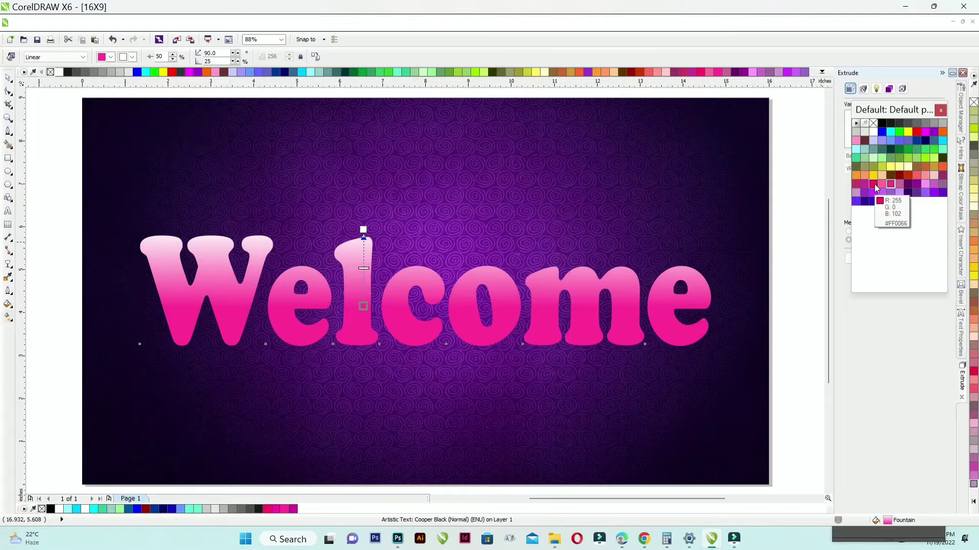
{"action": "left_click", "coordinate": [923, 135]}
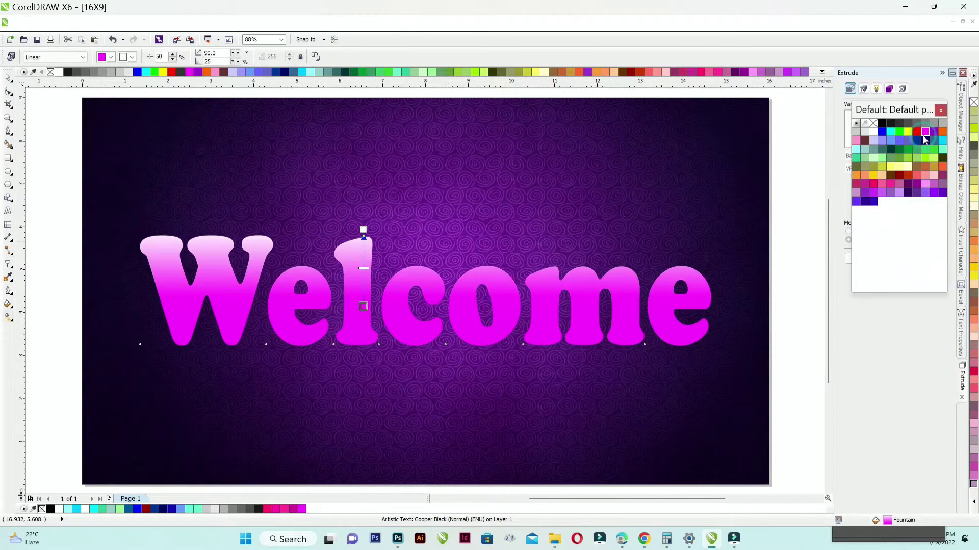
Add a 1.5 mm black outline with rounded corners to the text, placed behind the fill.
{"action": "left_click", "coordinate": [7, 77]}
{"action": "key", "text": "F12"}
{"action": "left_click", "coordinate": [432, 211]}
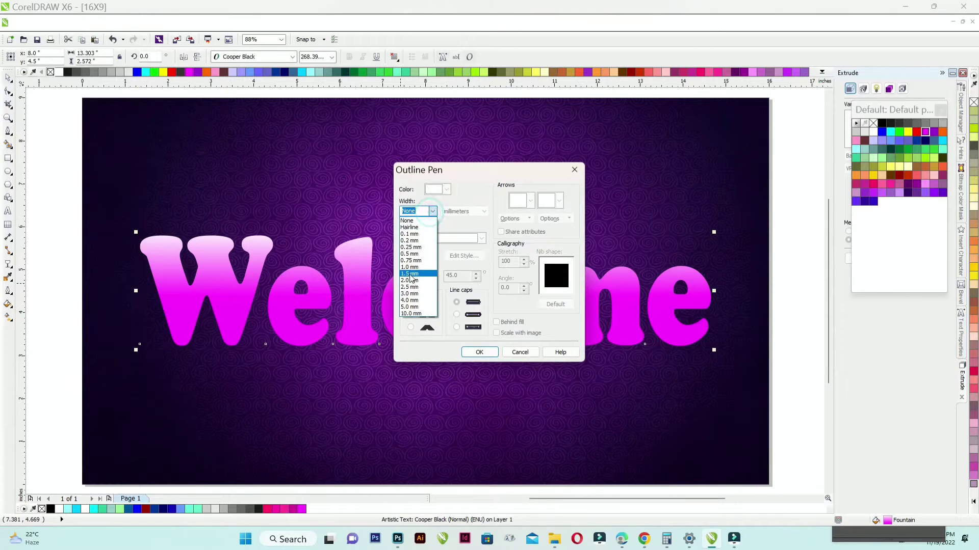
{"action": "left_click", "coordinate": [416, 275]}
{"action": "left_click", "coordinate": [496, 322]}
{"action": "key", "text": "Return"}
Widen the text's black outline in two small increments beyond 1.5 mm.
{"action": "key", "text": "F12"}
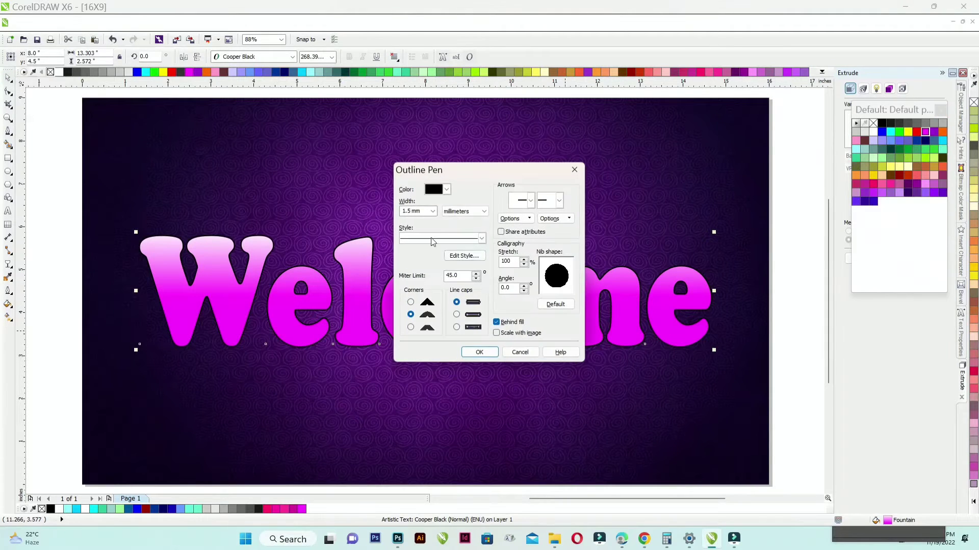
{"action": "key", "text": "Return"}
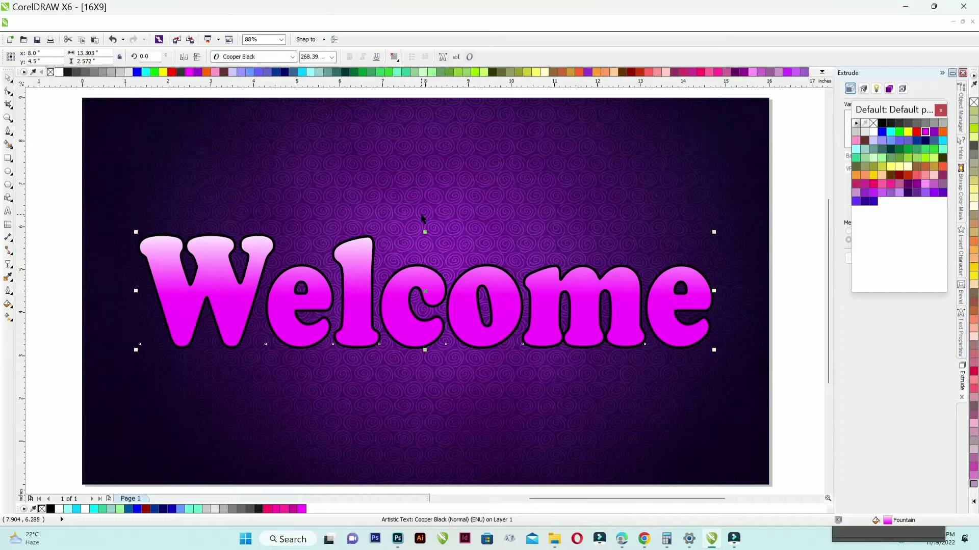
{"action": "key", "text": "F12"}
{"action": "key", "text": "Return"}
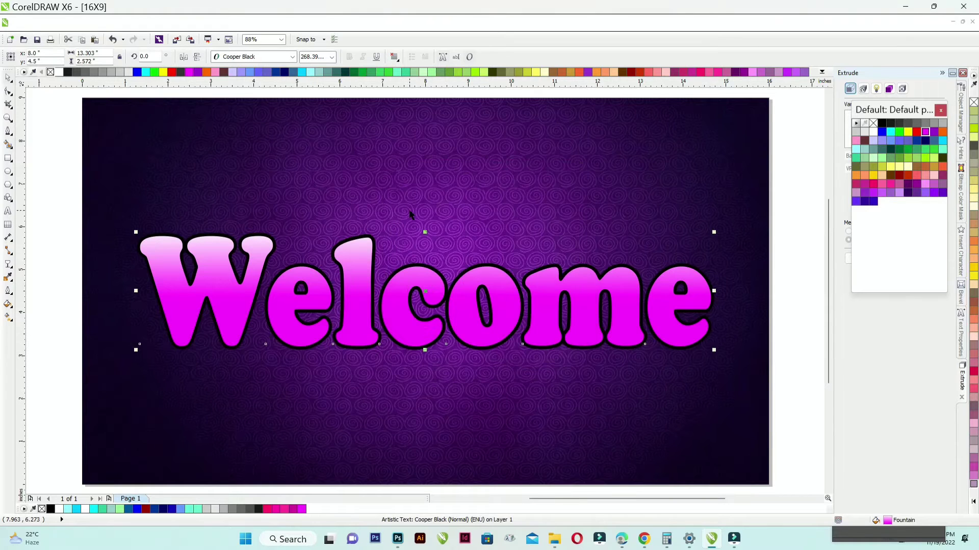
Recolour the text's outline to a very dark purple shade from the colour palette.
{"action": "left_click", "coordinate": [908, 184]}
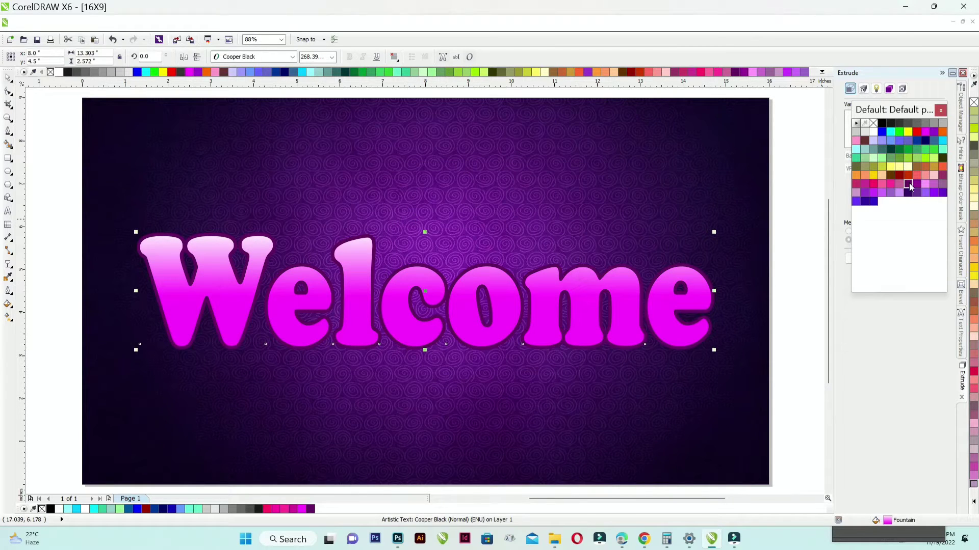
{"action": "left_click", "coordinate": [916, 183]}
{"action": "left_click", "coordinate": [906, 184]}
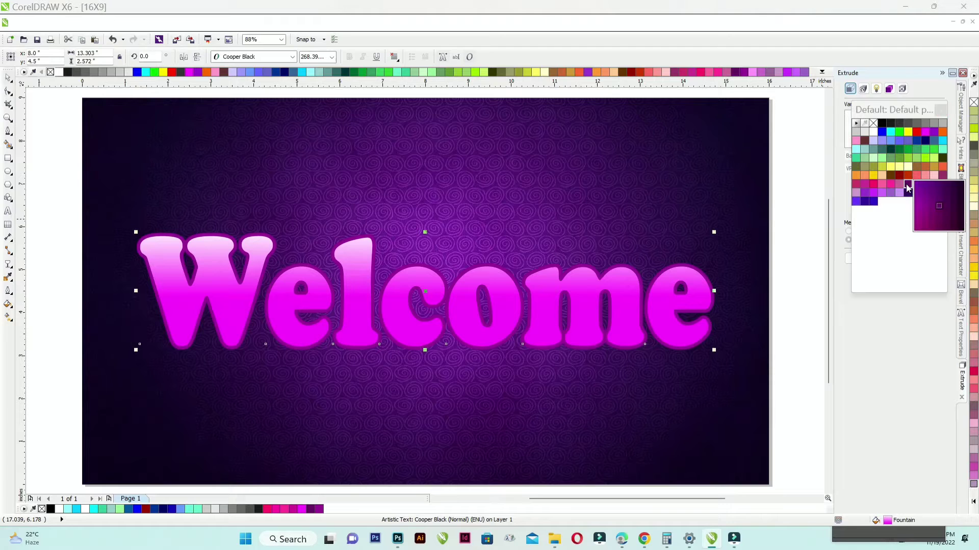
{"action": "left_click", "coordinate": [947, 196]}
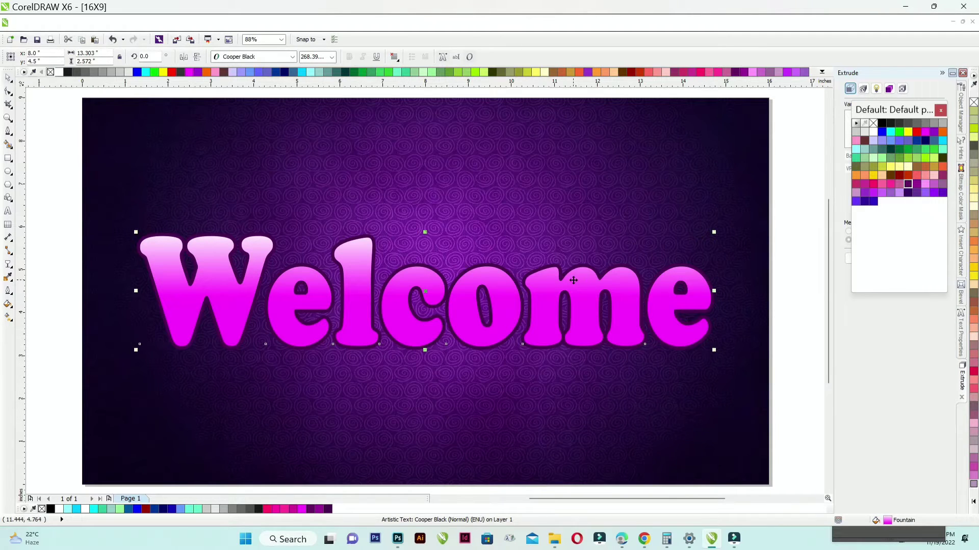
{"action": "key", "text": "Escape"}
Copy and paste the Welcome text, placing the duplicate about 2.9 inches straight above the original.
{"action": "right_click", "coordinate": [433, 273]}
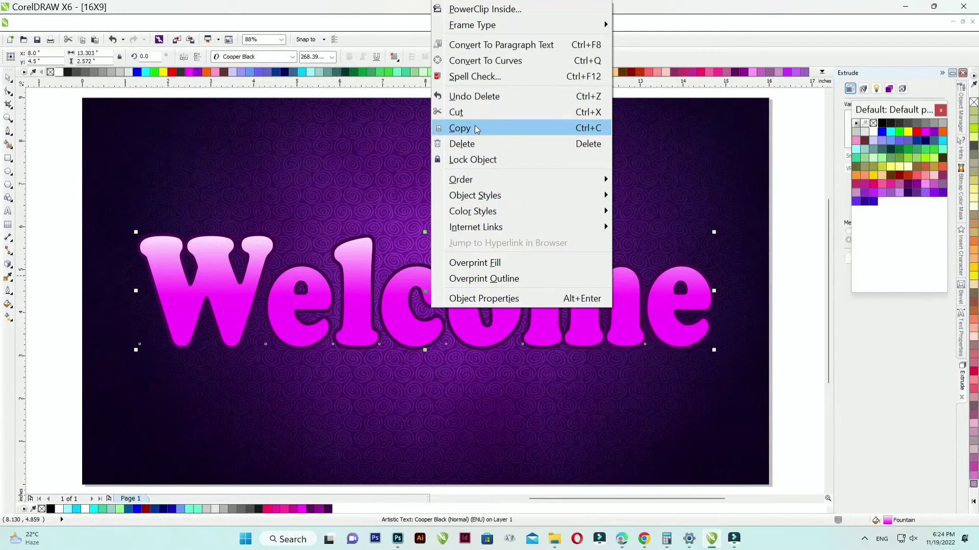
{"action": "left_click", "coordinate": [475, 128]}
{"action": "right_click", "coordinate": [68, 152]}
{"action": "left_click", "coordinate": [99, 248]}
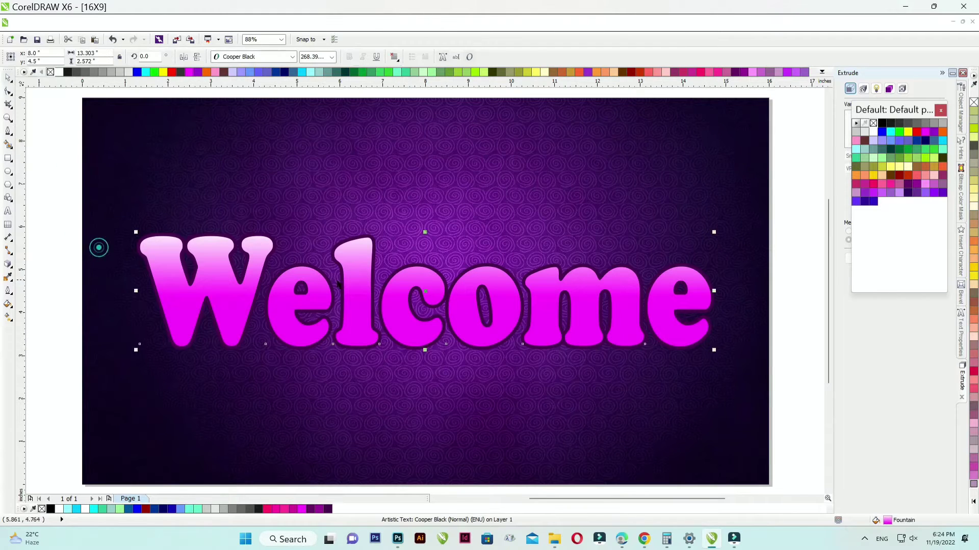
{"action": "left_click_drag", "start_coordinate": [353, 284], "coordinate": [353, 161]}
Give the upper Welcome copy a 6 mm white outline.
{"action": "key", "text": "F12"}
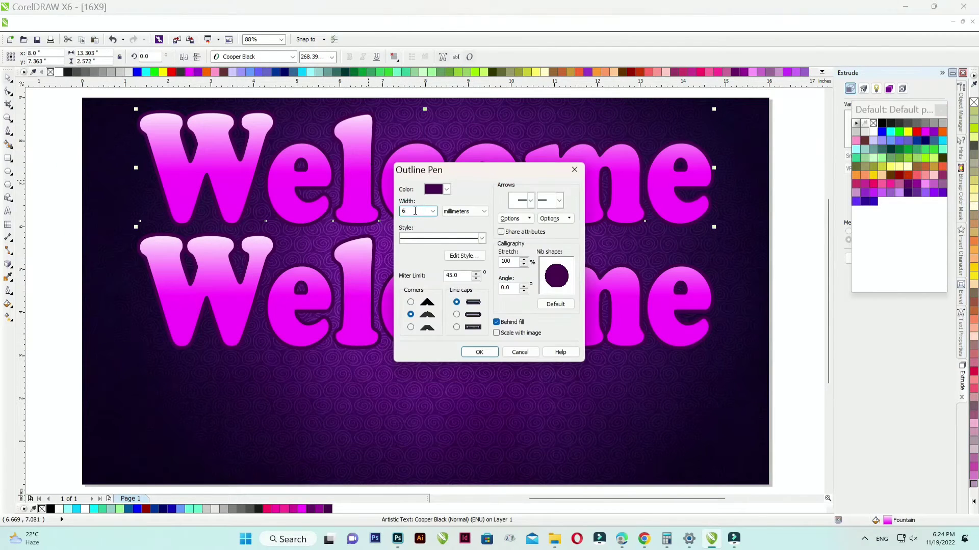
{"action": "type", "text": "6"}
{"action": "key", "text": "Return"}
{"action": "right_click", "coordinate": [873, 132]}
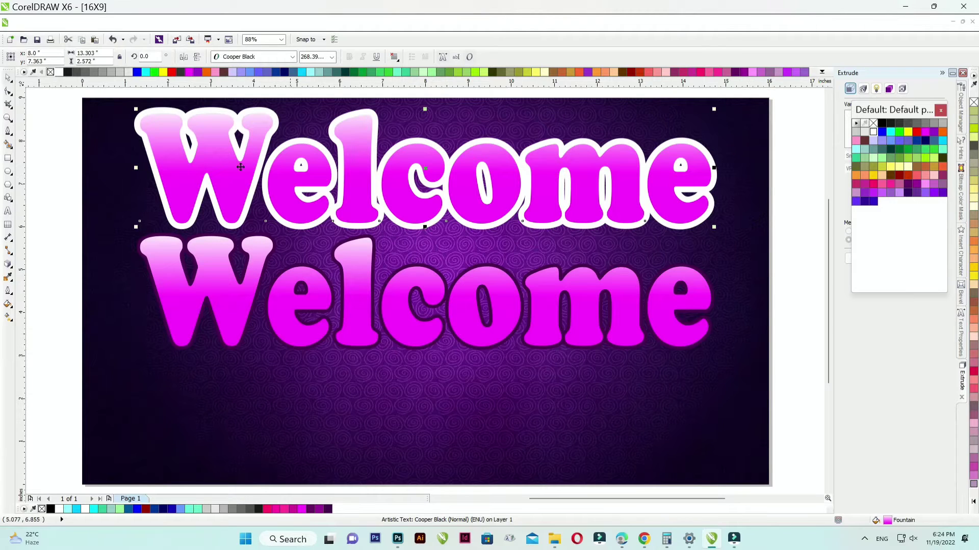
Convert the upper Welcome copy to curves and weld a rectangle about 0.46 by 0.24 inches over the first e's opening.
{"action": "right_click", "coordinate": [346, 175]}
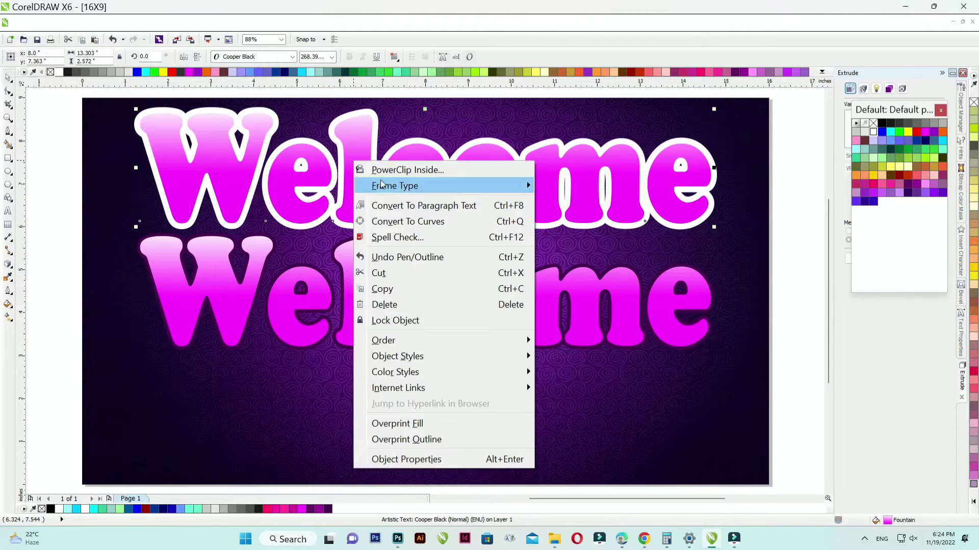
{"action": "left_click", "coordinate": [432, 221]}
{"action": "left_click", "coordinate": [8, 159]}
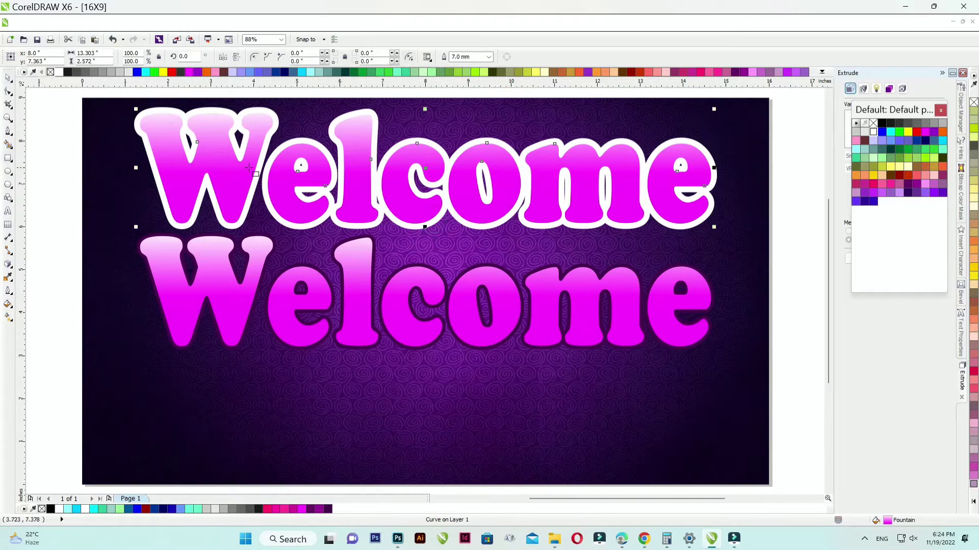
{"action": "left_click_drag", "start_coordinate": [288, 168], "coordinate": [308, 157]}
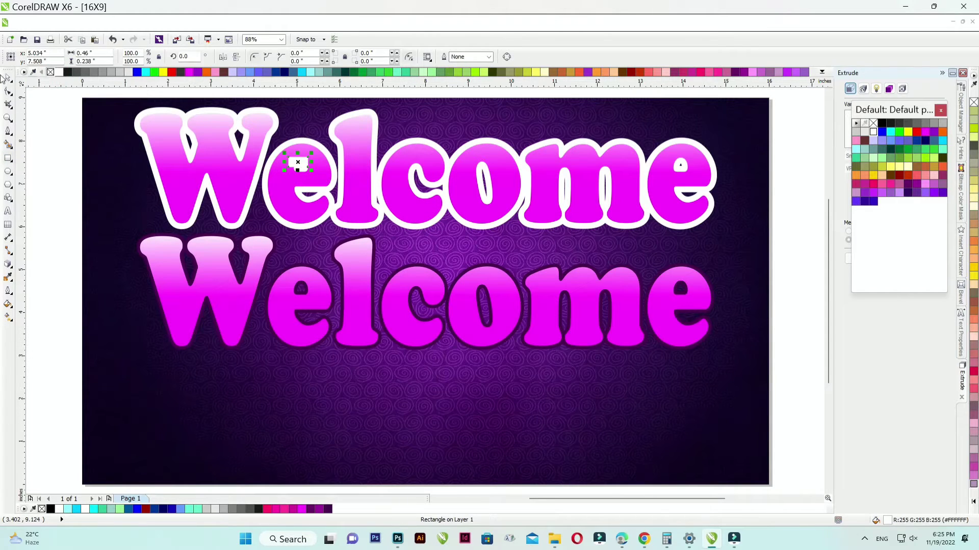
{"action": "left_click", "coordinate": [240, 158], "text": "shift"}
{"action": "left_click", "coordinate": [316, 56]}
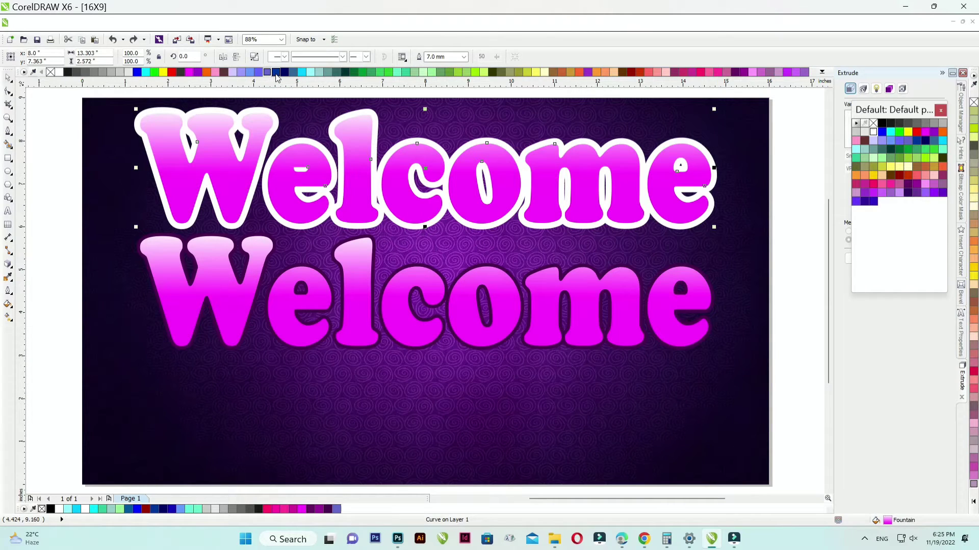
Extrude the upper Welcome copy straight down with its vanishing point about 5.25 inches below, and centre the result on the page.
{"action": "left_click", "coordinate": [9, 264]}
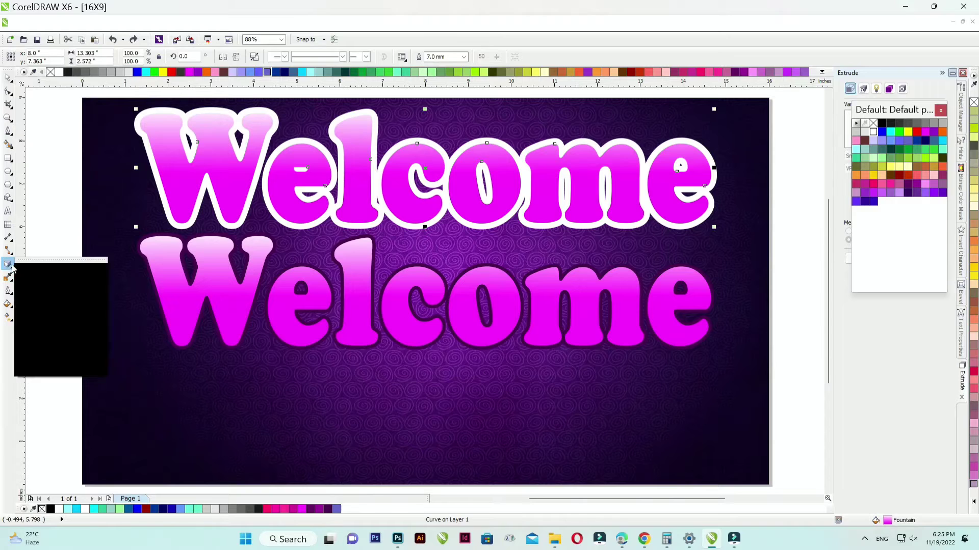
{"action": "left_click", "coordinate": [31, 351]}
{"action": "left_click_drag", "start_coordinate": [414, 192], "coordinate": [429, 384]}
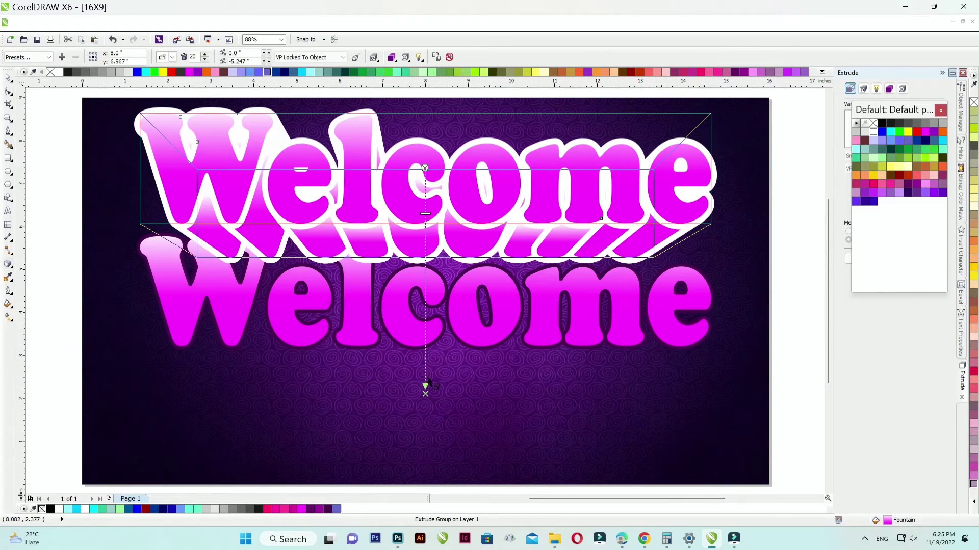
{"action": "left_click", "coordinate": [9, 79]}
{"action": "key", "text": "p"}
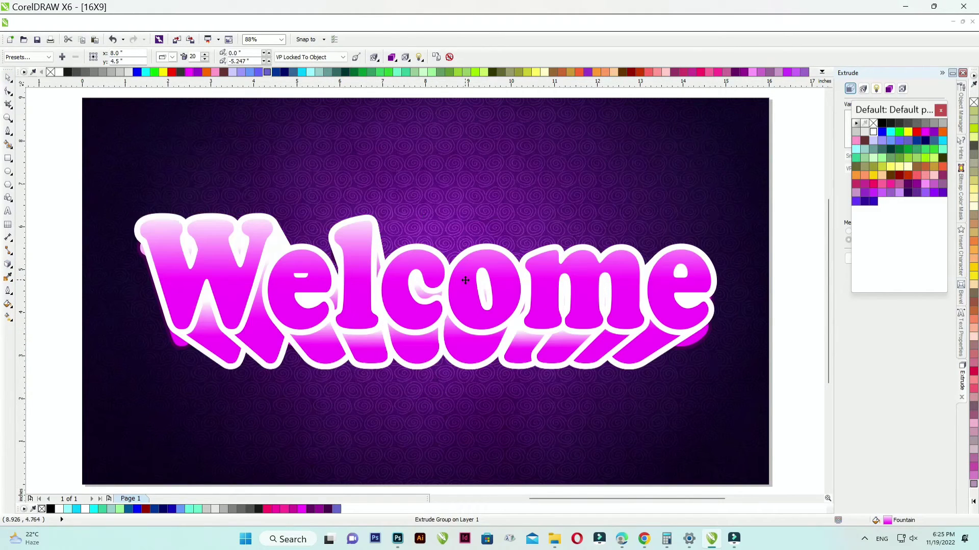
Place the extruded Welcome behind the dark-outlined text and remove its white outline.
{"action": "left_click", "coordinate": [368, 219]}
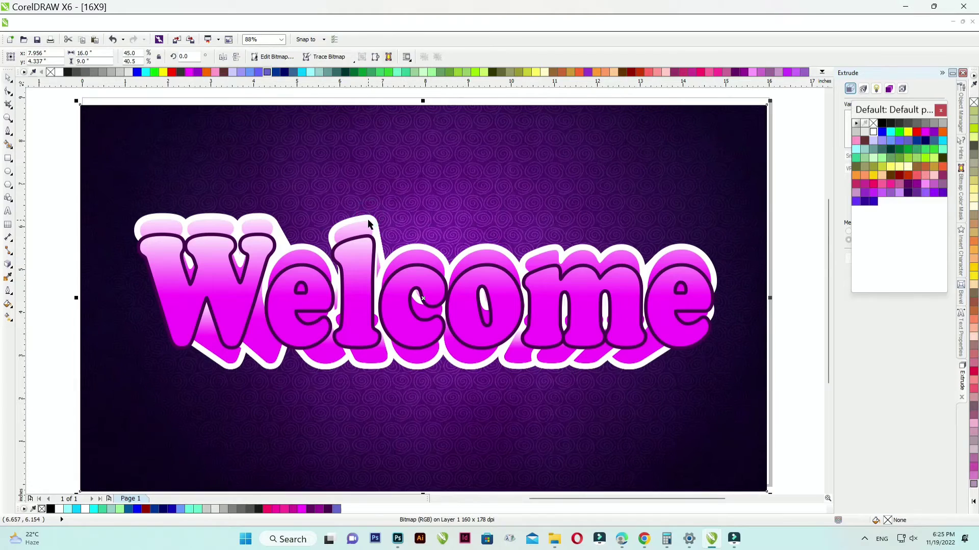
{"action": "left_click", "coordinate": [368, 219]}
{"action": "scroll", "coordinate": [359, 287], "scroll_direction": "up", "scroll_amount": 3}
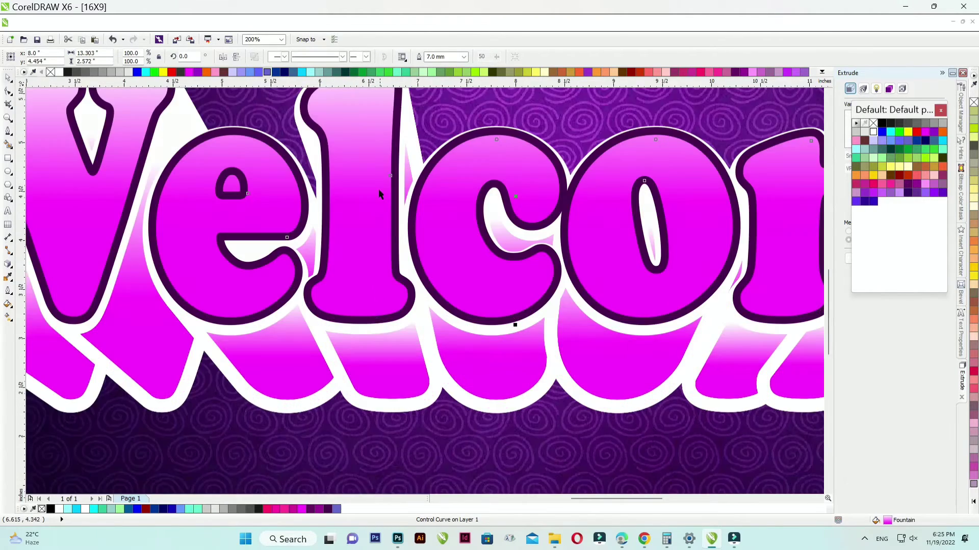
{"action": "scroll", "coordinate": [380, 194], "scroll_direction": "down", "scroll_amount": 3}
{"action": "left_click", "coordinate": [383, 301]}
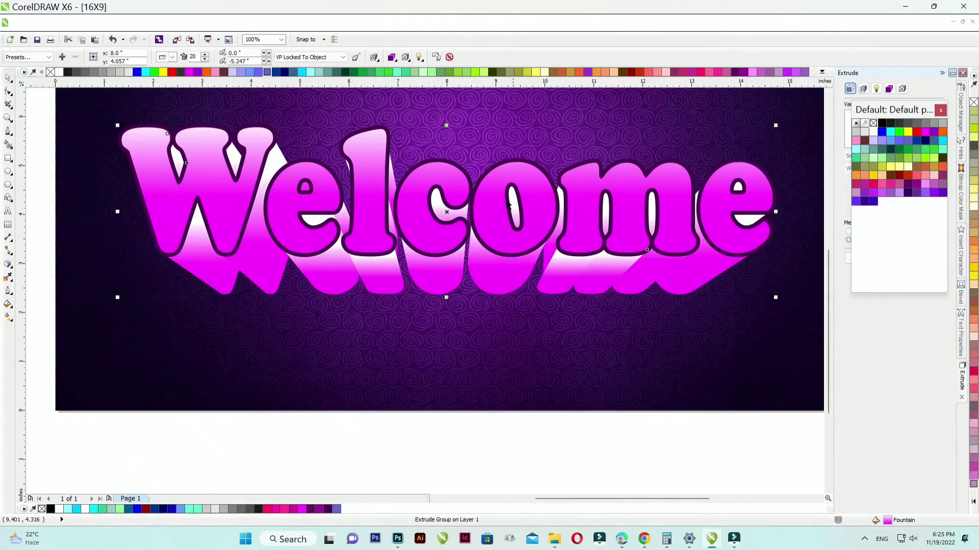
{"action": "scroll", "coordinate": [423, 350], "scroll_direction": "down", "scroll_amount": 3}
{"action": "scroll", "coordinate": [450, 376], "scroll_direction": "up", "scroll_amount": 3}
Break the extrude group apart and ungroup its pieces into separate objects.
{"action": "right_click", "coordinate": [309, 295]}
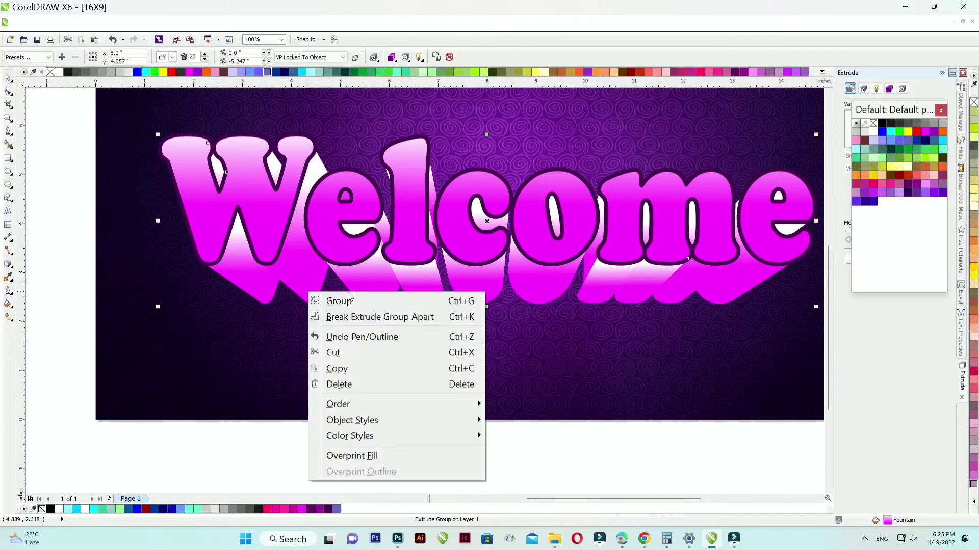
{"action": "left_click", "coordinate": [379, 316]}
{"action": "right_click", "coordinate": [352, 416]}
{"action": "left_click", "coordinate": [440, 64]}
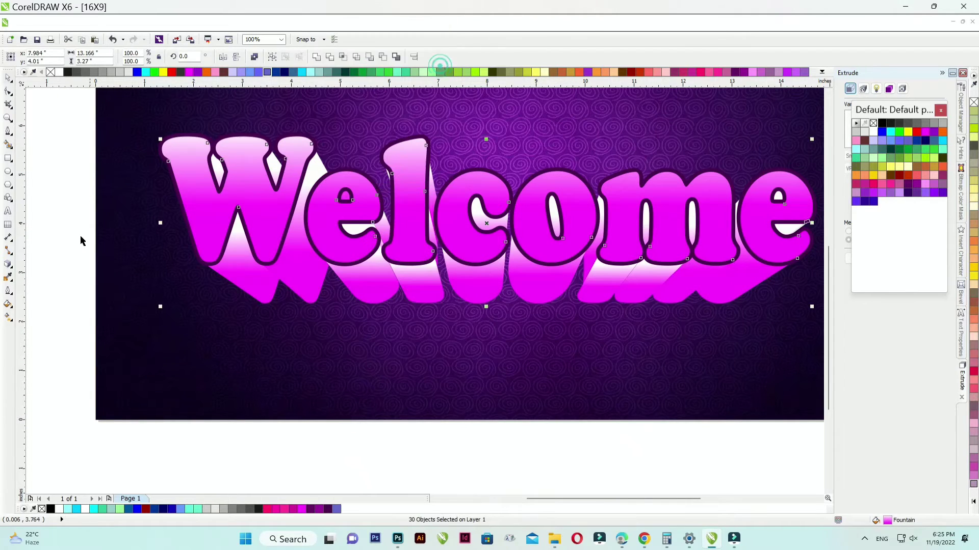
{"action": "left_click", "coordinate": [80, 240]}
Fill the extruded side below the letter l with a horizontal linear gradient from light grey to white.
{"action": "key", "text": "g"}
{"action": "scroll", "coordinate": [413, 279], "scroll_direction": "up", "scroll_amount": 2}
{"action": "left_click", "coordinate": [374, 278]}
{"action": "left_click_drag", "start_coordinate": [372, 275], "coordinate": [494, 275]}
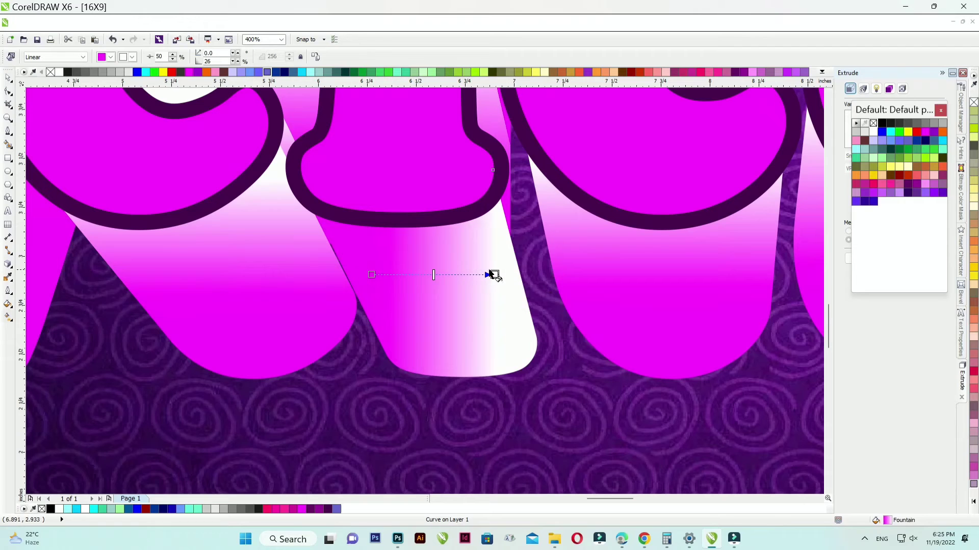
{"action": "left_click", "coordinate": [856, 131]}
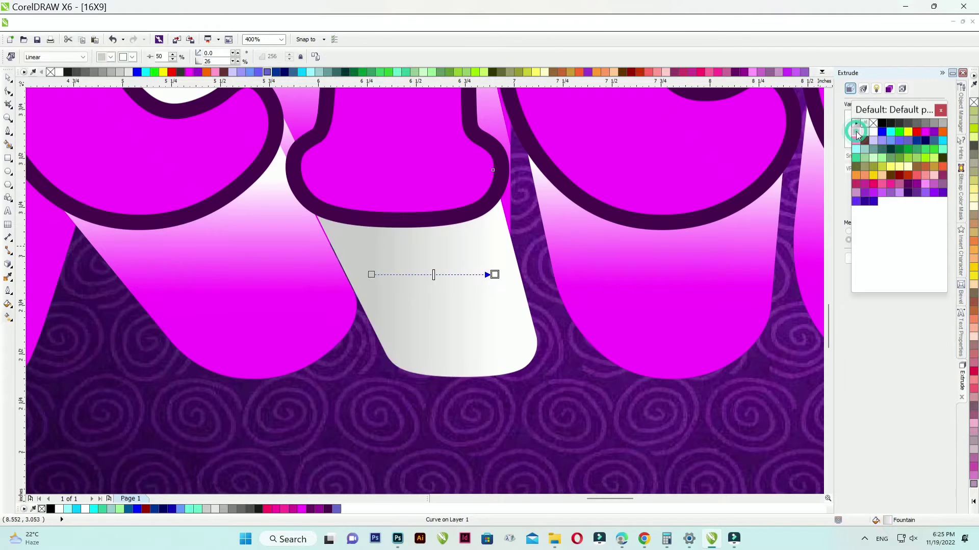
{"action": "scroll", "coordinate": [518, 260], "scroll_direction": "down", "scroll_amount": 2}
{"action": "left_click", "coordinate": [9, 82]}
{"action": "left_click", "coordinate": [236, 430]}
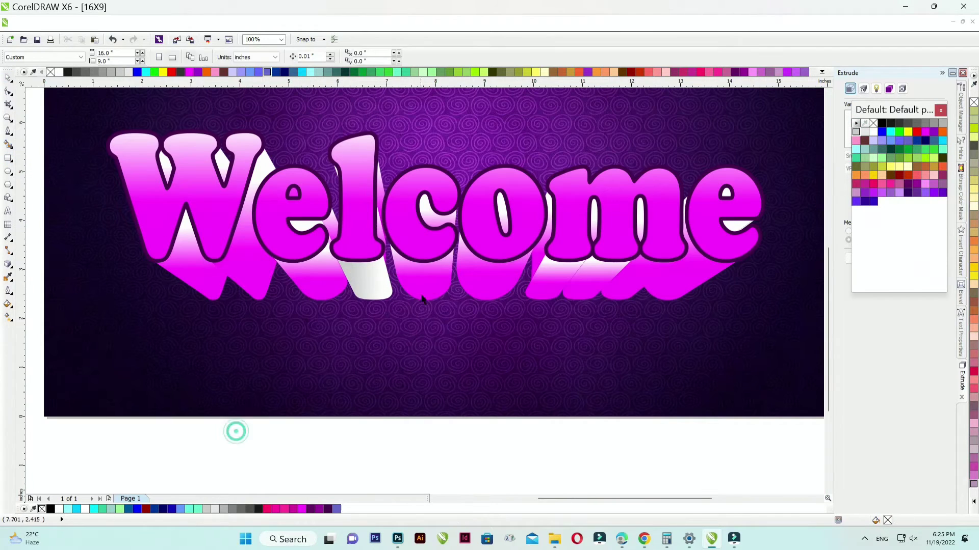
Copy the outline and fill properties of the l's grey gradient side to the extruded sides below the other letters.
{"action": "left_click", "coordinate": [424, 284]}
{"action": "left_click", "coordinate": [489, 285], "text": "shift"}
{"action": "left_click", "coordinate": [559, 284], "text": "shift"}
{"action": "left_click", "coordinate": [598, 280], "text": "shift"}
{"action": "left_click", "coordinate": [639, 278], "text": "shift"}
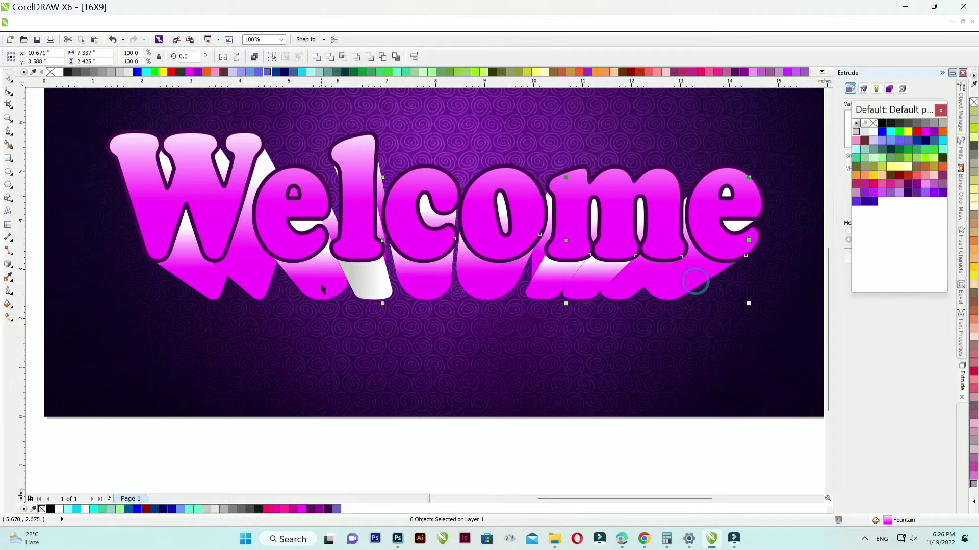
{"action": "left_click", "coordinate": [190, 280], "text": "shift"}
{"action": "key", "text": "alt+e"}
{"action": "key", "text": "m"}
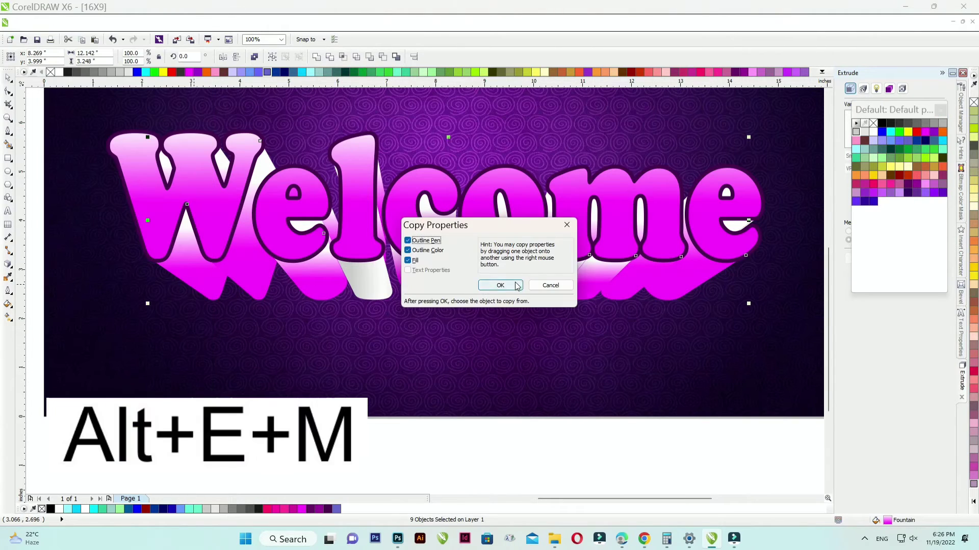
{"action": "left_click", "coordinate": [498, 285]}
{"action": "left_click", "coordinate": [376, 289]}
{"action": "left_click", "coordinate": [374, 438]}
{"action": "left_click", "coordinate": [472, 213]}
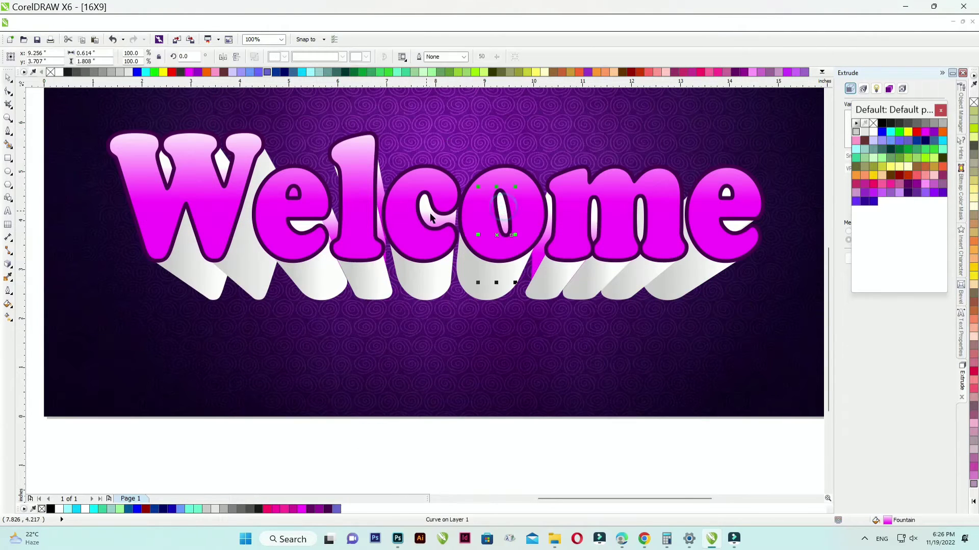
{"action": "left_click", "coordinate": [430, 219], "text": "shift"}
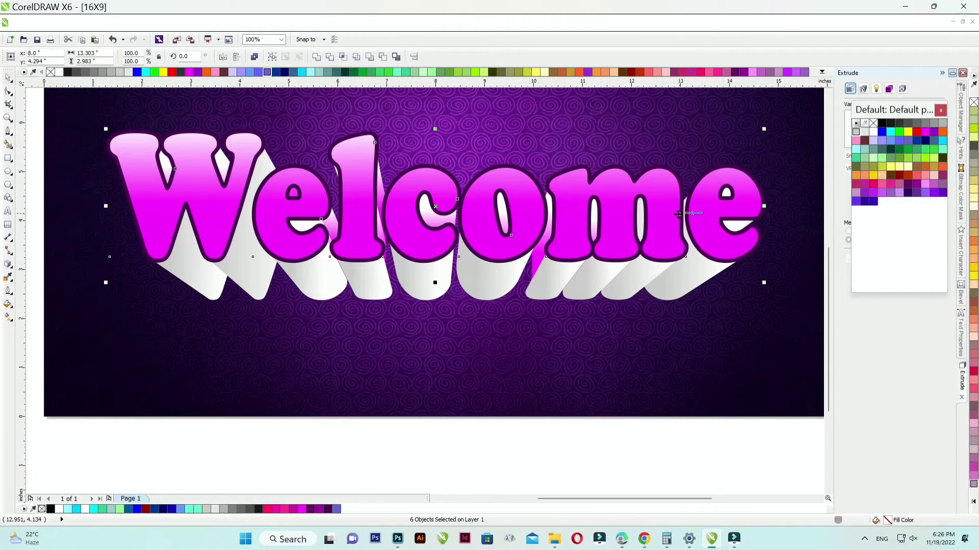
{"action": "key", "text": "alt+e"}
{"action": "key", "text": "m"}
{"action": "left_click", "coordinate": [494, 287]}
{"action": "left_click", "coordinate": [482, 282]}
{"action": "key", "text": "ctrl+z"}
{"action": "left_click", "coordinate": [524, 429]}
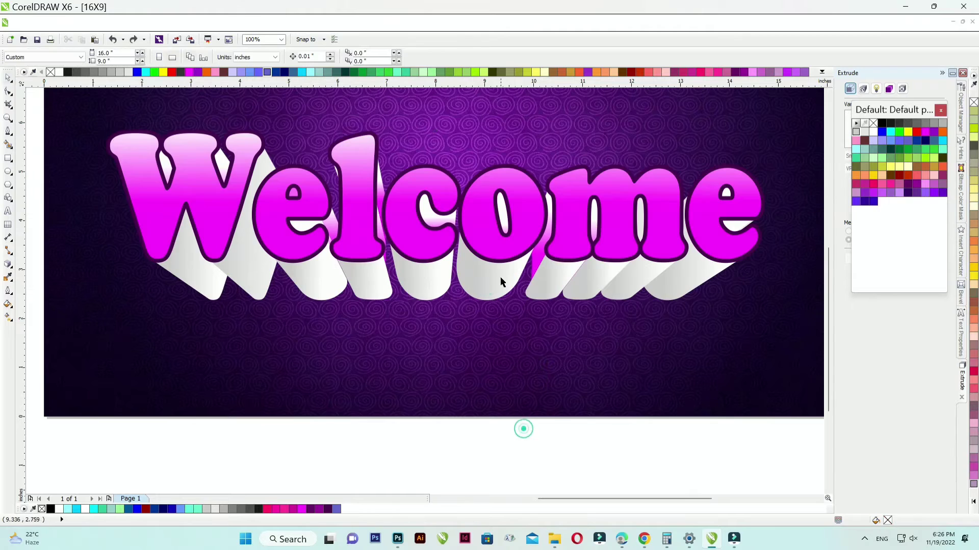
Copy the grey gradient from the l's extruded side to the magenta piece between the first e and the l.
{"action": "left_click", "coordinate": [332, 225]}
{"action": "scroll", "coordinate": [332, 225], "scroll_direction": "up", "scroll_amount": 1}
{"action": "key", "text": "alt+e"}
{"action": "key", "text": "m"}
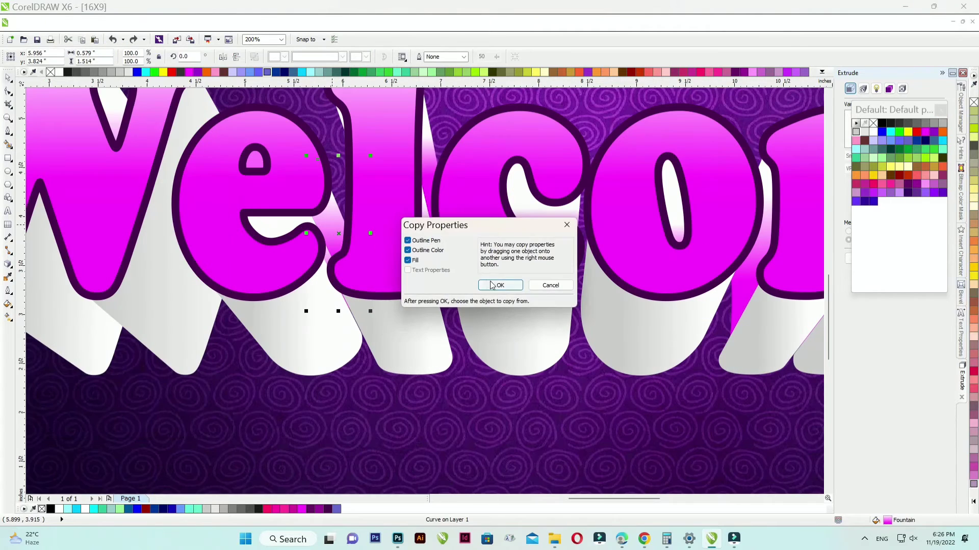
{"action": "left_click", "coordinate": [490, 285]}
{"action": "left_click", "coordinate": [408, 352]}
Copy the grey gradient from the c's extruded side to the magenta sliver between the l's stem and the c.
{"action": "left_click", "coordinate": [429, 153]}
{"action": "key", "text": "alt+e"}
{"action": "key", "text": "m"}
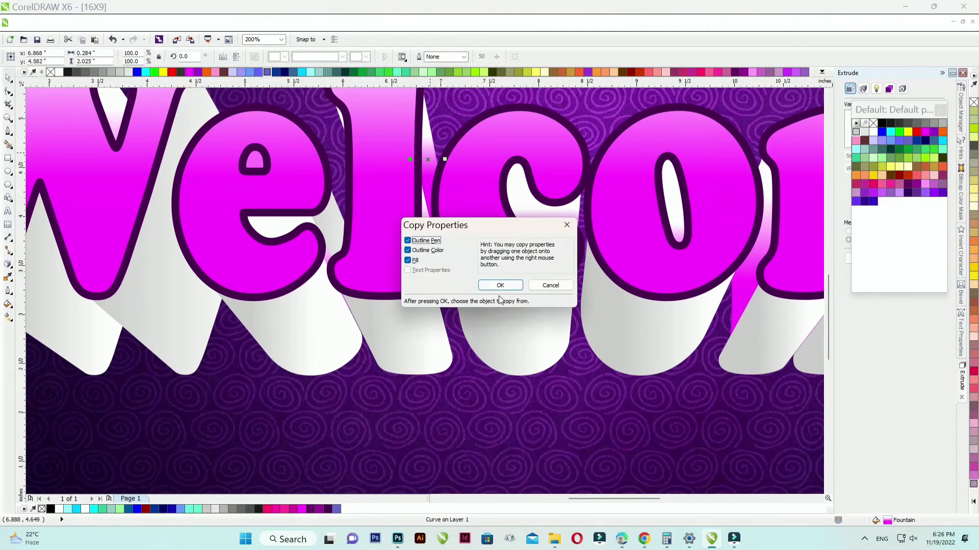
{"action": "left_click", "coordinate": [500, 285]}
{"action": "left_click", "coordinate": [504, 330]}
{"action": "scroll", "coordinate": [353, 251], "scroll_direction": "down", "scroll_amount": 1}
{"action": "scroll", "coordinate": [556, 275], "scroll_direction": "up", "scroll_amount": 1}
{"action": "left_click", "coordinate": [556, 274]}
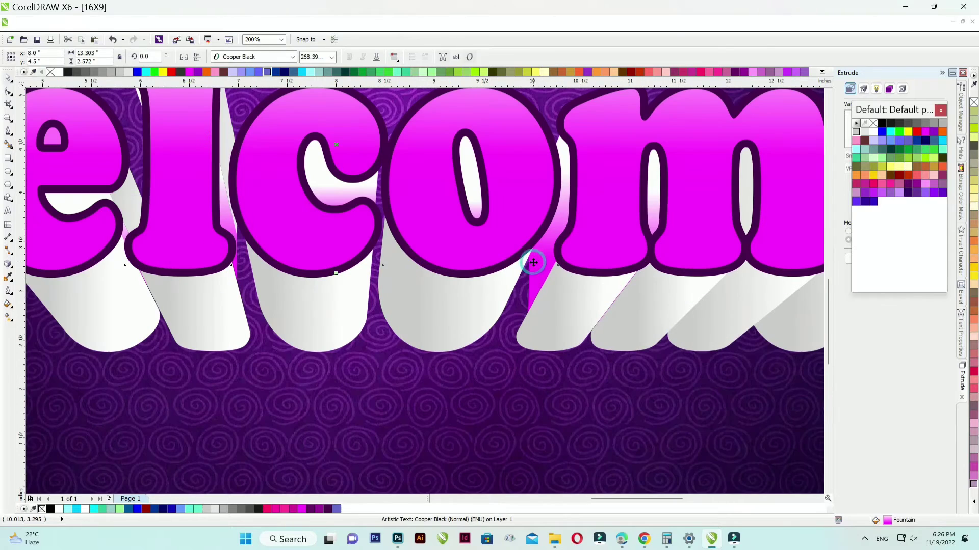
{"action": "key", "text": "alt+e"}
{"action": "key", "text": "m"}
{"action": "left_click", "coordinate": [500, 284]}
{"action": "left_click", "coordinate": [574, 312]}
{"action": "key", "text": "ctrl+z"}
Copy the grey gradient from the m's first extruded side to the magenta piece between the o and the m.
{"action": "left_click", "coordinate": [535, 283]}
{"action": "key", "text": "alt+e"}
{"action": "key", "text": "m"}
{"action": "left_click", "coordinate": [514, 286]}
{"action": "left_click", "coordinate": [563, 311]}
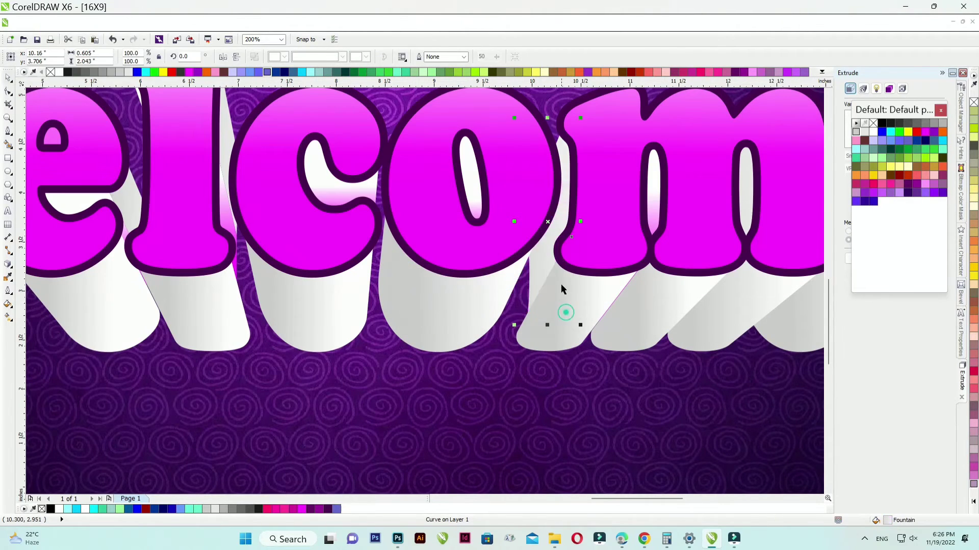
{"action": "scroll", "coordinate": [558, 278], "scroll_direction": "down", "scroll_amount": 1}
{"action": "left_click", "coordinate": [370, 447]}
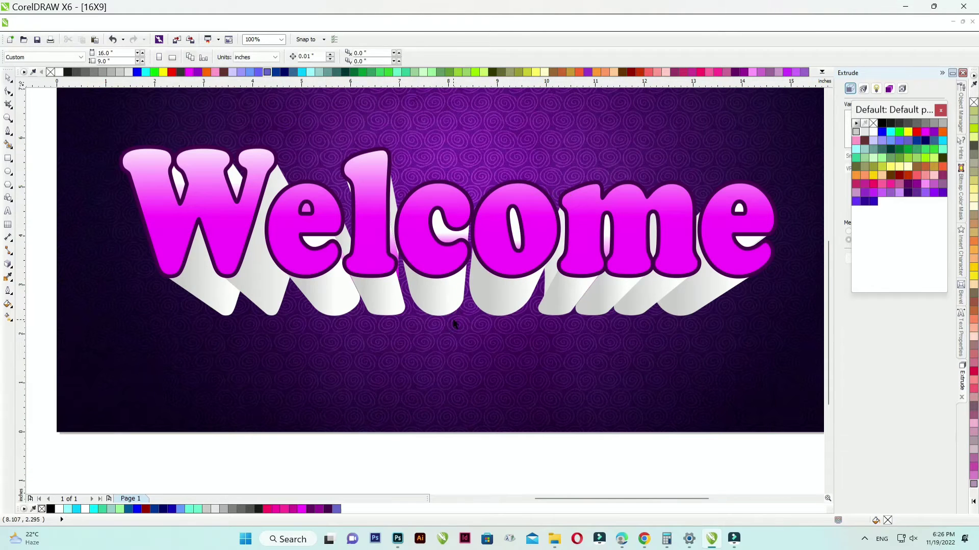
{"action": "scroll", "coordinate": [455, 323], "scroll_direction": "down", "scroll_amount": 1}
Copy the grey gradient from the l's extruded side to the remaining magenta sliver beside the l's foot.
{"action": "left_click", "coordinate": [360, 276]}
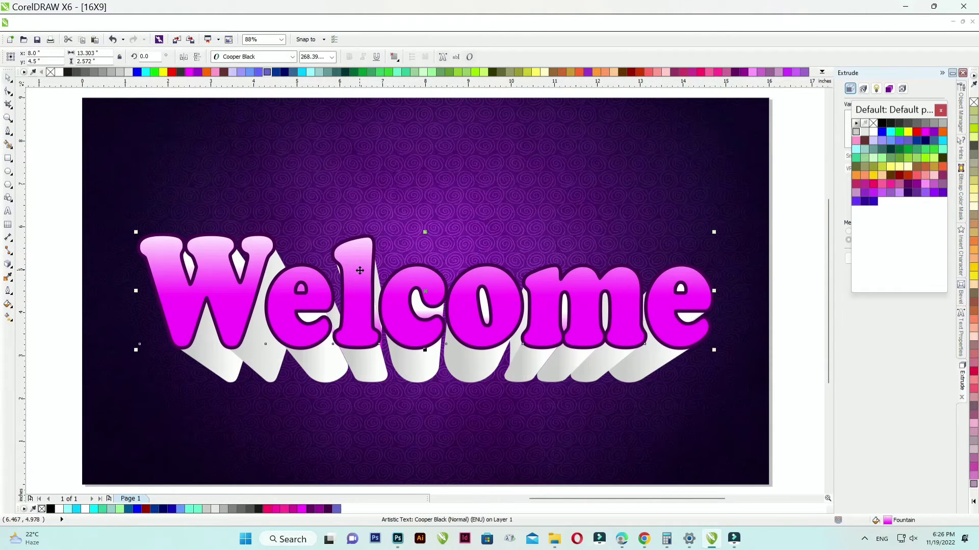
{"action": "scroll", "coordinate": [378, 350], "scroll_direction": "up", "scroll_amount": 4}
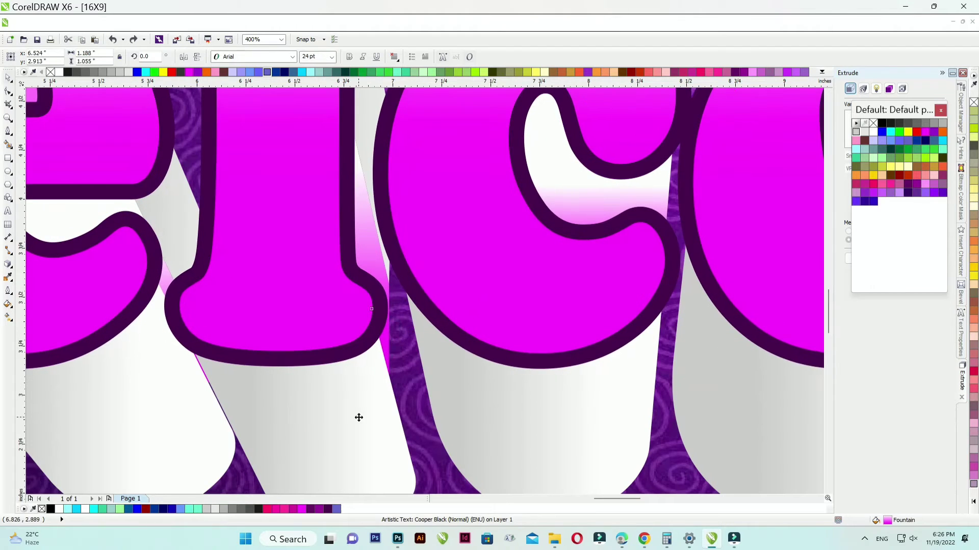
{"action": "left_click", "coordinate": [386, 345]}
{"action": "left_click", "coordinate": [368, 251]}
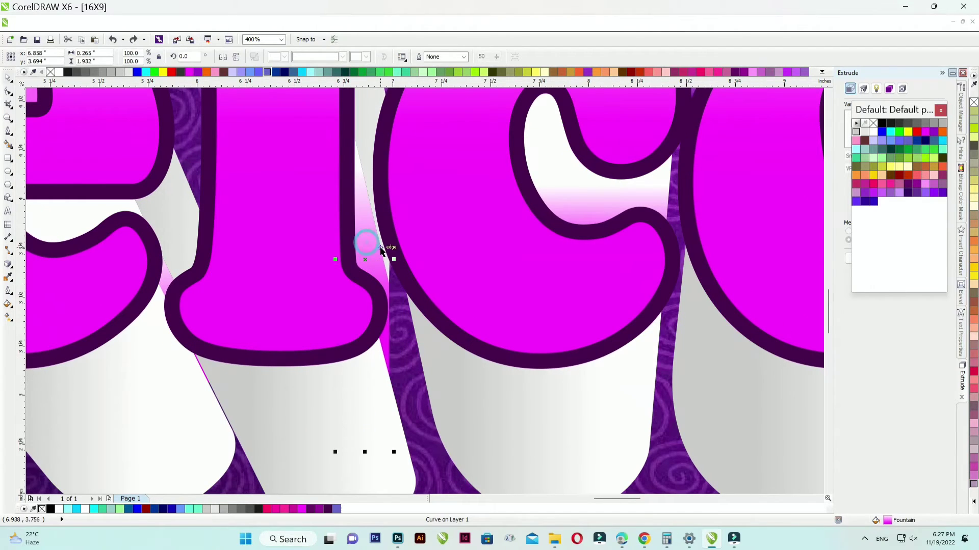
{"action": "key", "text": "ctrl+shift+a"}
{"action": "left_click", "coordinate": [478, 287]}
{"action": "left_click", "coordinate": [334, 402]}
{"action": "scroll", "coordinate": [441, 254], "scroll_direction": "down", "scroll_amount": 2}
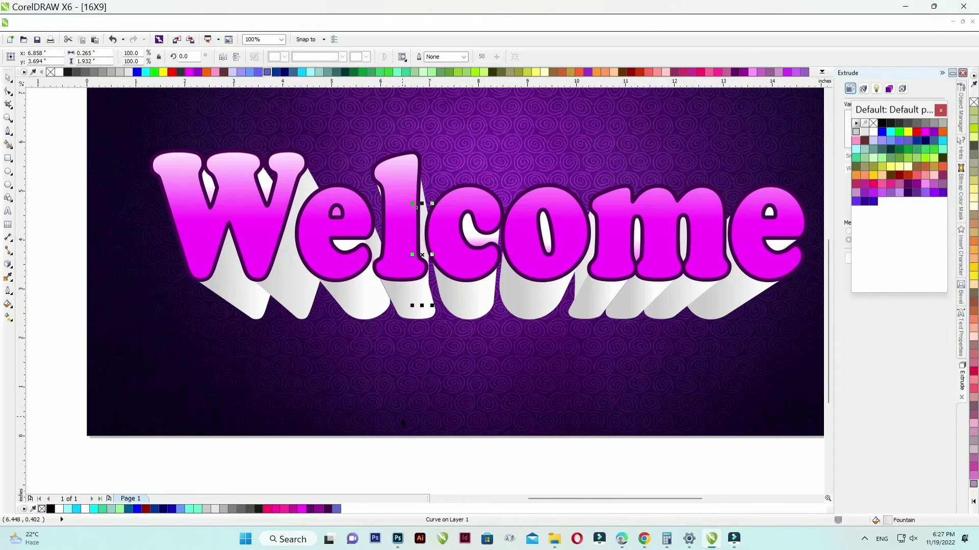
{"action": "left_click", "coordinate": [390, 445]}
Group the Welcome text with its extrusion, centre it on the page and enlarge it to about 14.16 inches wide.
{"action": "key", "text": "shift+F4"}
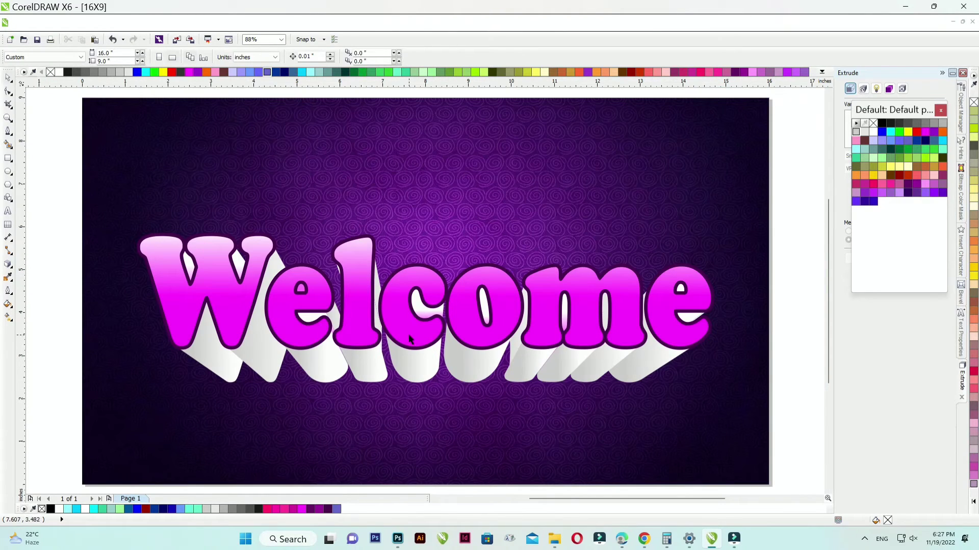
{"action": "left_click_drag", "start_coordinate": [61, 178], "coordinate": [776, 428]}
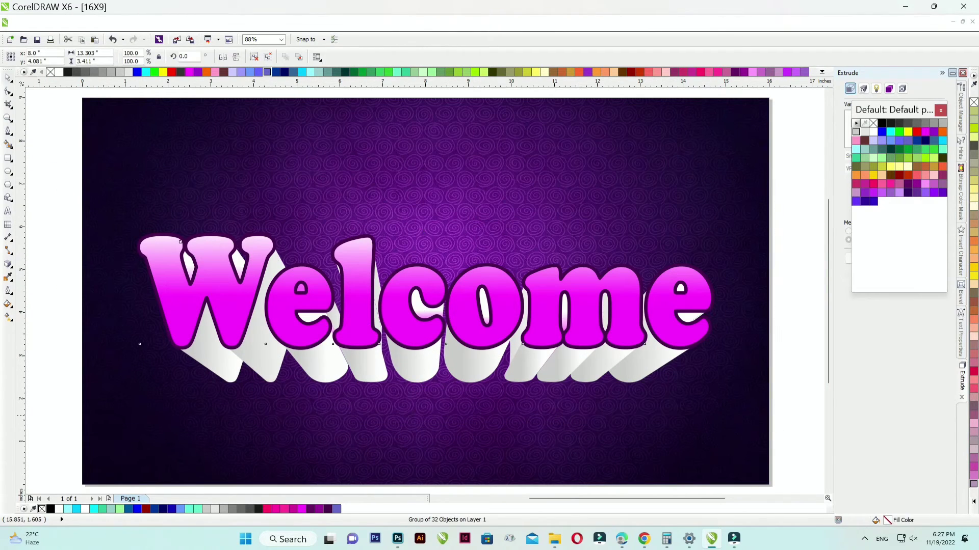
{"action": "key", "text": "p"}
{"action": "left_click_drag", "start_coordinate": [714, 217], "coordinate": [732, 209]}
Ungroup the Welcome artwork, then copy and paste the front gradient text.
{"action": "right_click", "coordinate": [497, 270]}
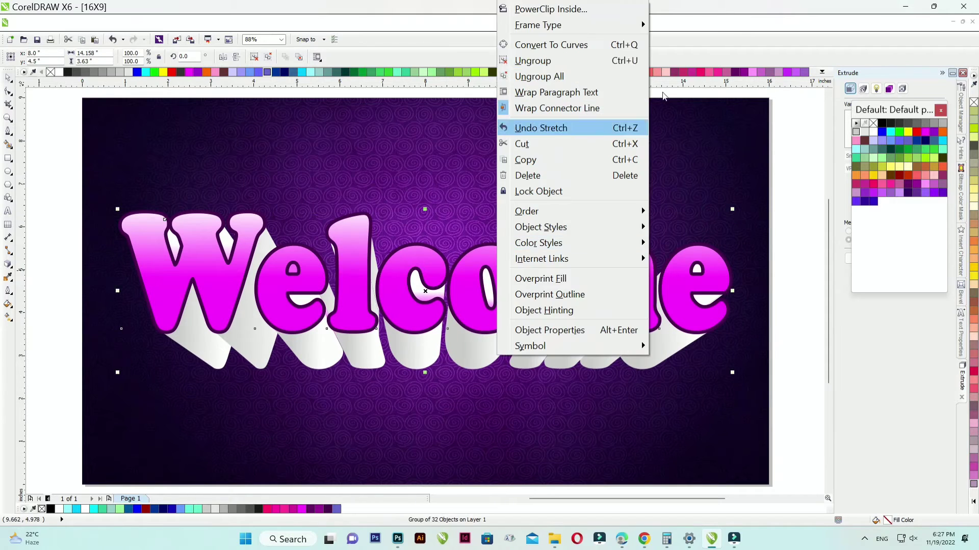
{"action": "left_click", "coordinate": [629, 60]}
{"action": "left_click", "coordinate": [53, 203]}
{"action": "right_click", "coordinate": [180, 255]}
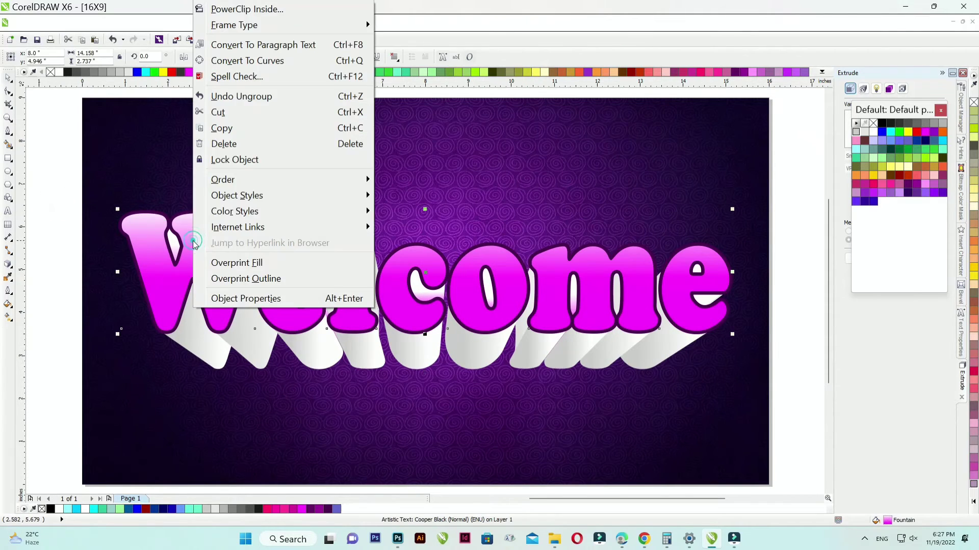
{"action": "left_click", "coordinate": [239, 126]}
{"action": "right_click", "coordinate": [39, 173]}
{"action": "left_click", "coordinate": [70, 264]}
Shrink the pasted Welcome copy to about 12 inches wide, low over the extruded sides, and fill it black.
{"action": "left_click_drag", "start_coordinate": [351, 253], "coordinate": [350, 286]}
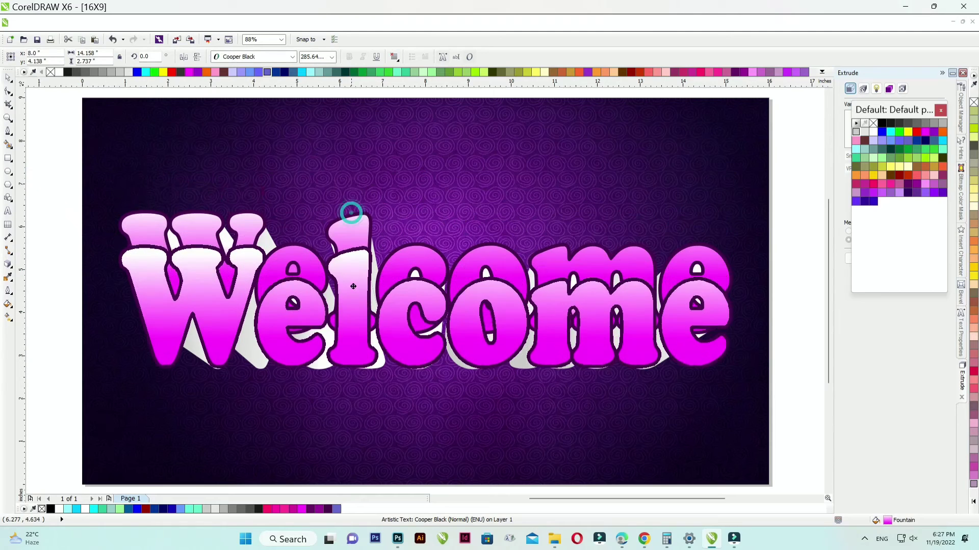
{"action": "left_click_drag", "start_coordinate": [731, 246], "coordinate": [686, 264]}
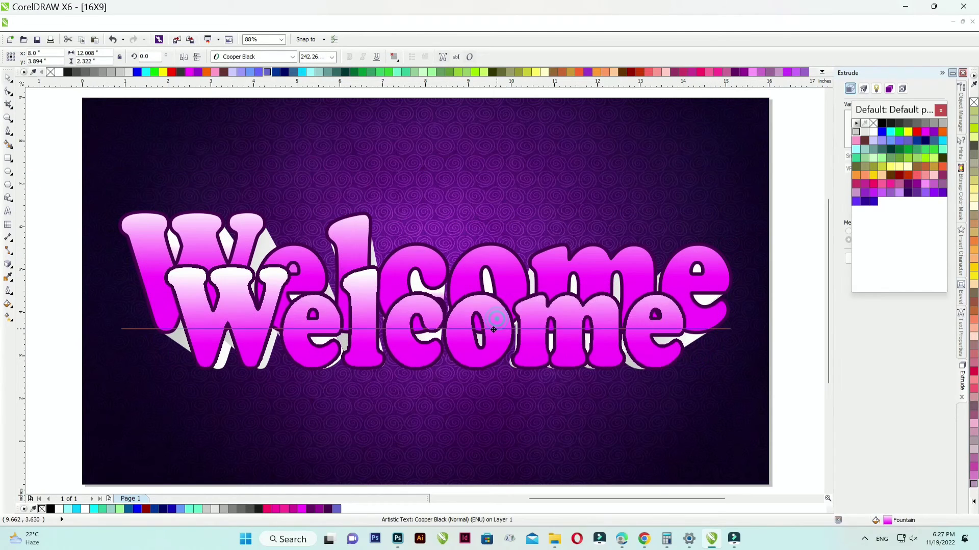
{"action": "left_click", "coordinate": [882, 123]}
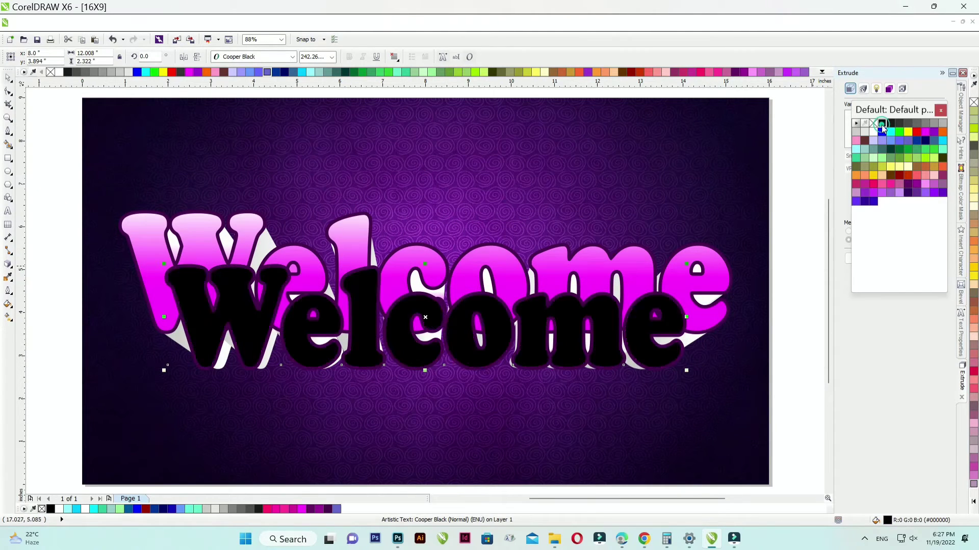
Send the black copy behind the extruded artwork, narrow it to about 11.24 inches and nudge it slightly below the extrusion's lower edge.
{"action": "key", "text": "ctrl+Page_Down"}
{"action": "key", "text": "Down"}
{"action": "key", "text": "Down"}
{"action": "key", "text": "Down"}
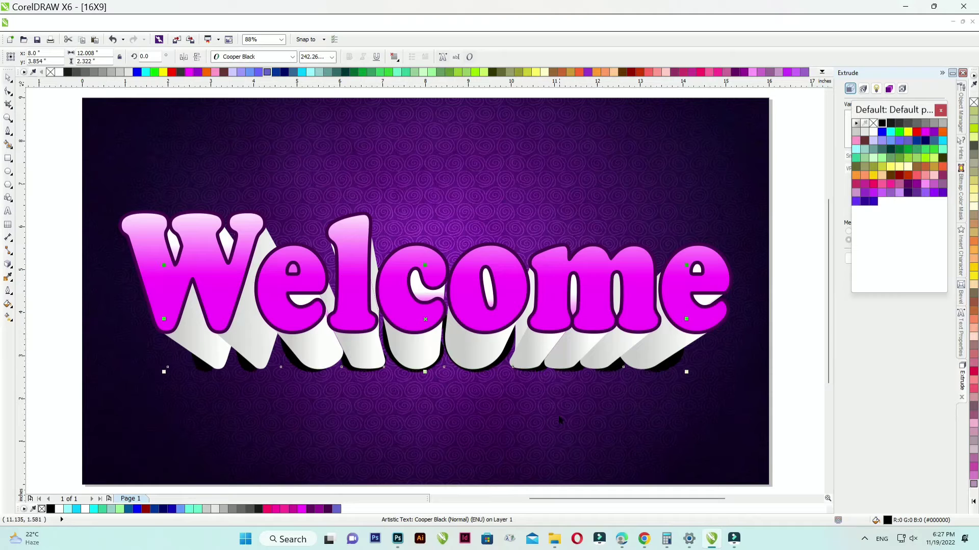
{"action": "left_click_drag", "start_coordinate": [687, 318], "coordinate": [673, 318]}
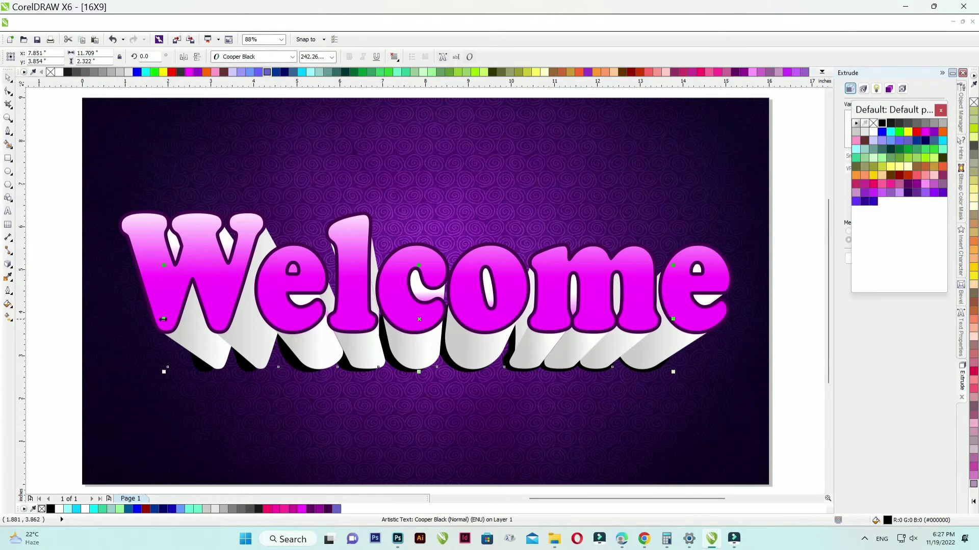
{"action": "left_click_drag", "start_coordinate": [163, 319], "coordinate": [184, 321]}
{"action": "key", "text": "Down"}
{"action": "key", "text": "Down"}
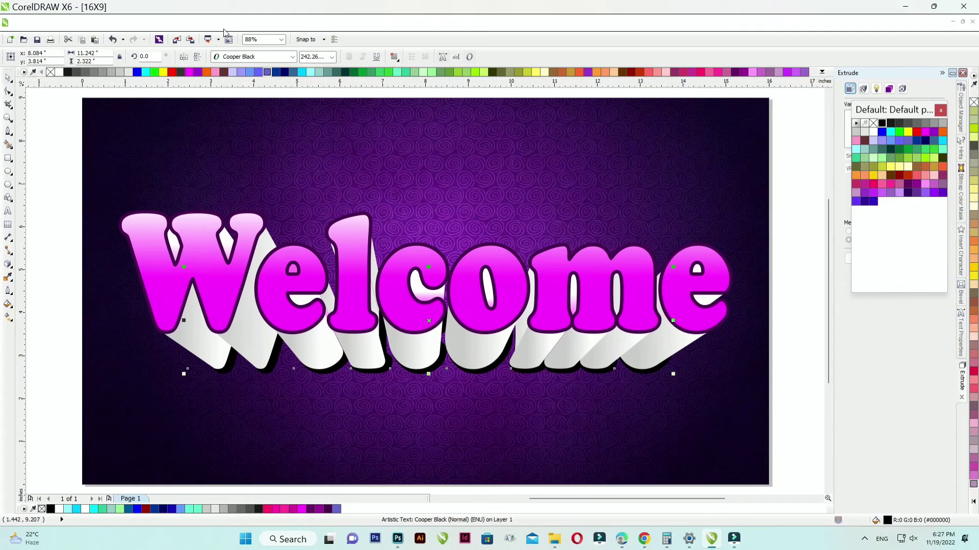
Convert the black copy to a 300 dpi bitmap and soften it with a Gaussian blur of 50 pixels.
{"action": "left_click", "coordinate": [241, 23]}
{"action": "left_click", "coordinate": [251, 40]}
{"action": "left_click", "coordinate": [466, 326]}
{"action": "left_click", "coordinate": [242, 23]}
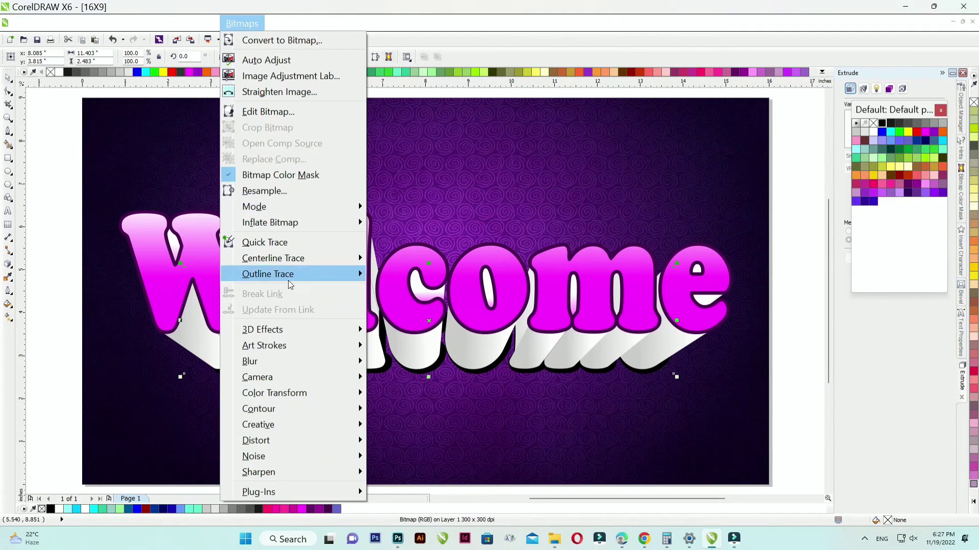
{"action": "left_click", "coordinate": [403, 378]}
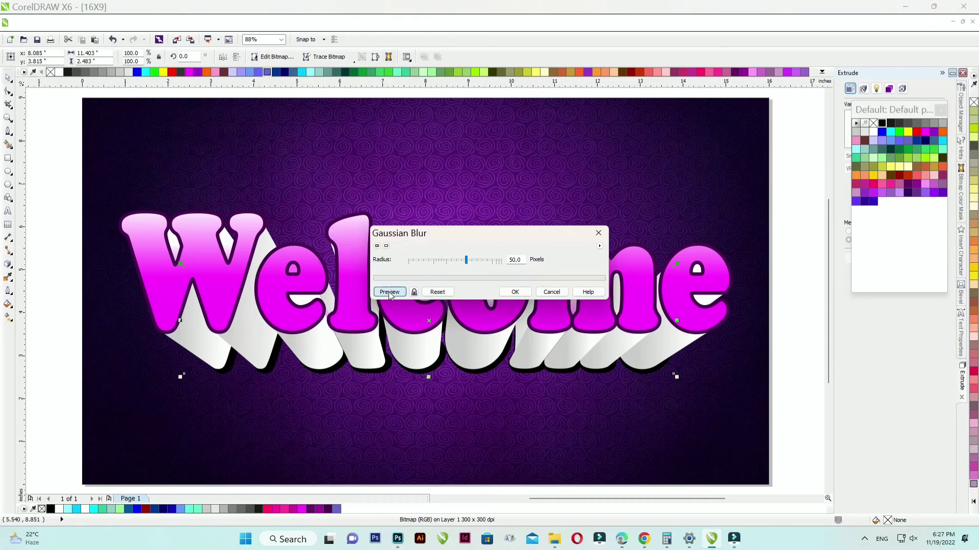
{"action": "left_click", "coordinate": [390, 292]}
{"action": "left_click", "coordinate": [514, 293]}
{"action": "left_click", "coordinate": [798, 353]}
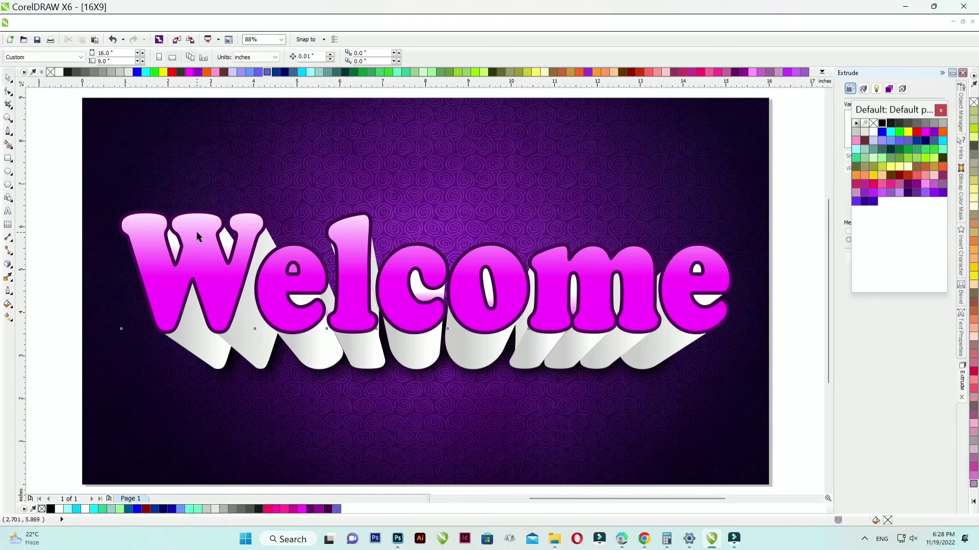
Duplicate the front gradient Welcome text above the original, remove the duplicate's outline and convert it to curves.
{"action": "left_click_drag", "start_coordinate": [196, 235], "coordinate": [195, 149]}
{"action": "right_click", "coordinate": [50, 72]}
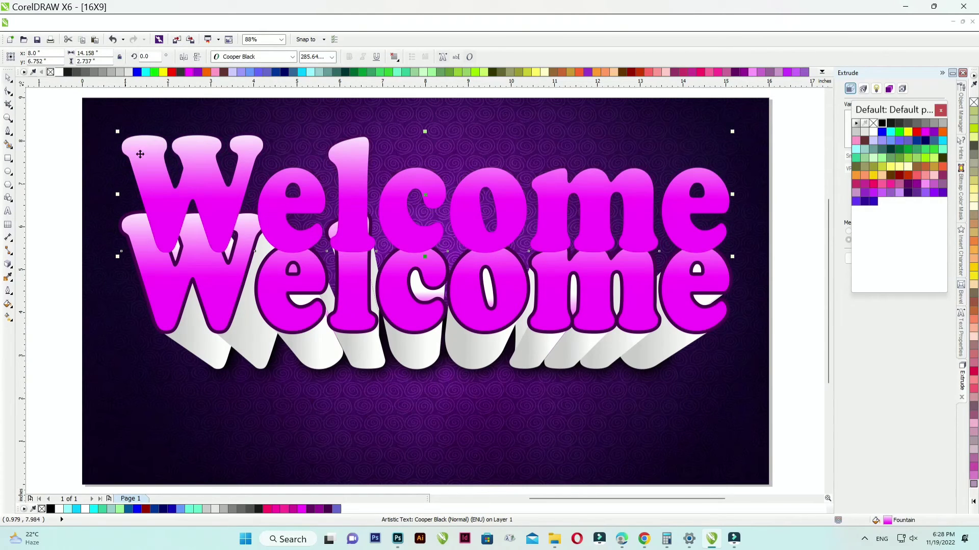
{"action": "key", "text": "ctrl+q"}
Offset a copy of the curved lettering slightly right and down, trim the lettering with it and delete the cutting copy.
{"action": "scroll", "coordinate": [137, 157], "scroll_direction": "up", "scroll_amount": 3}
{"action": "left_click_drag", "start_coordinate": [138, 158], "coordinate": [168, 175]}
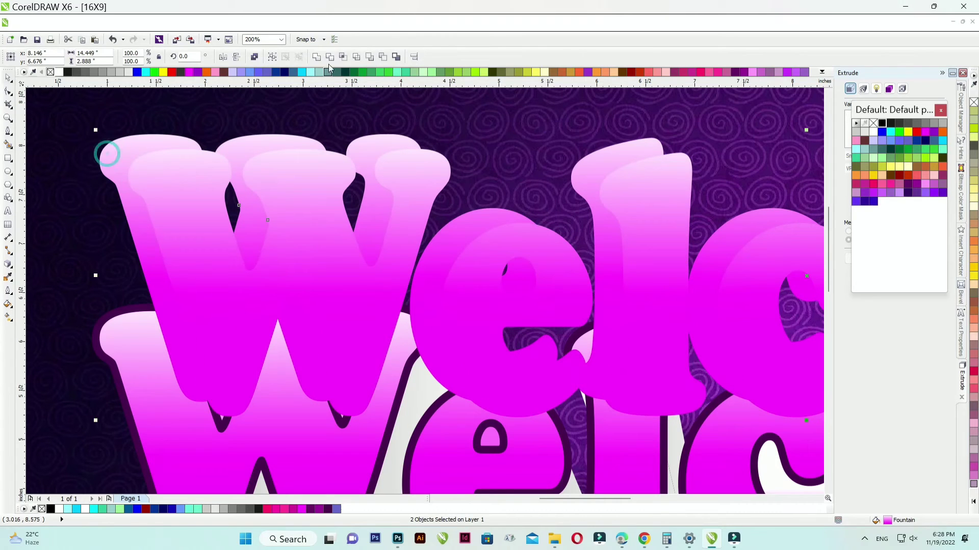
{"action": "left_click", "coordinate": [328, 56]}
{"action": "key", "text": "Delete"}
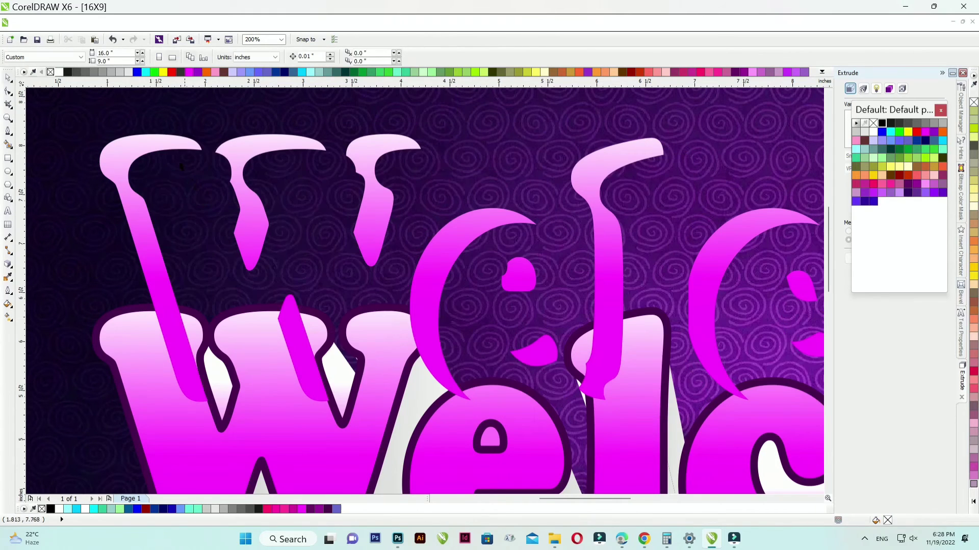
Thin the trimmed letter slivers into narrow highlight strips, place them over the front Welcome text and fill them white.
{"action": "left_click", "coordinate": [132, 152]}
{"action": "scroll", "coordinate": [133, 152], "scroll_direction": "up", "scroll_amount": 2}
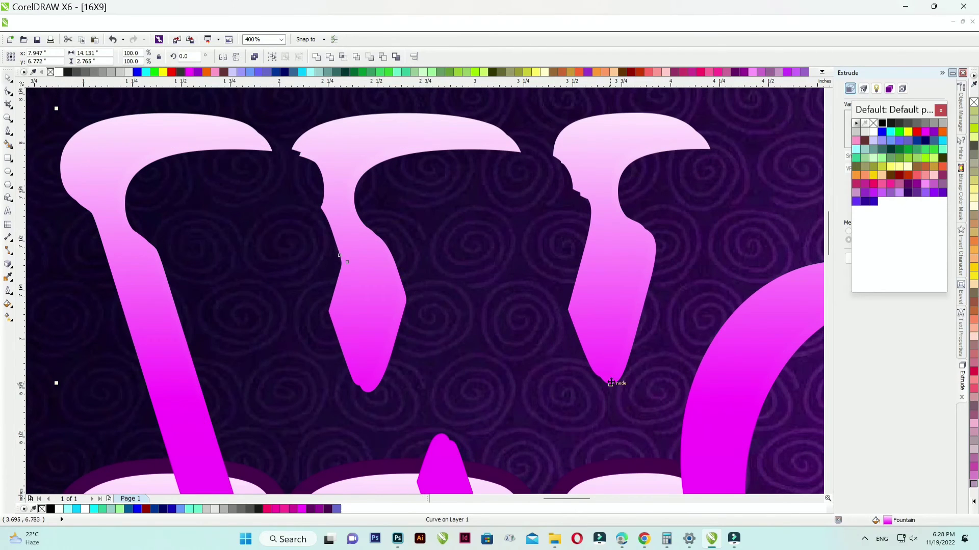
{"action": "scroll", "coordinate": [127, 133], "scroll_direction": "down", "scroll_amount": 4}
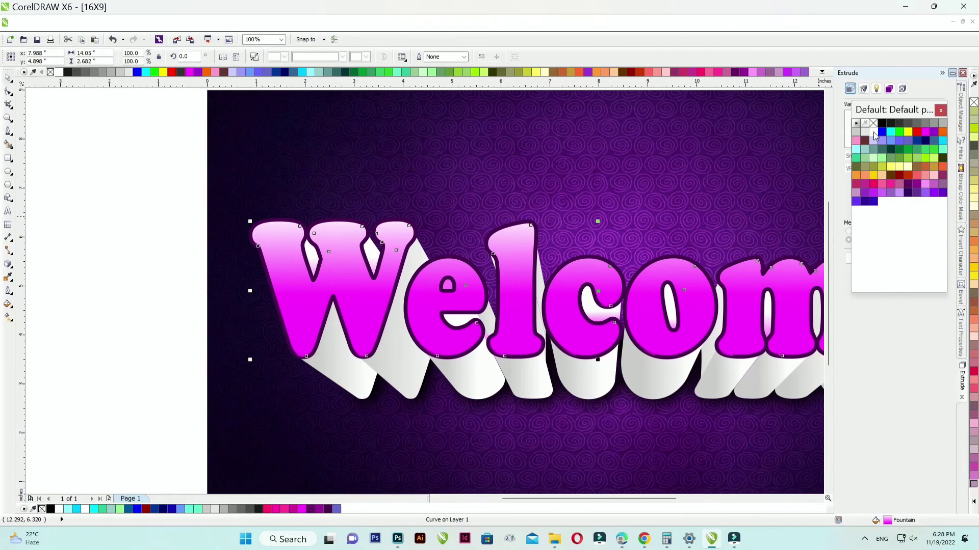
{"action": "left_click", "coordinate": [873, 133]}
Shift the white highlight strips right and down until they sit inside the dark outlines of the front letters.
{"action": "scroll", "coordinate": [256, 237], "scroll_direction": "up", "scroll_amount": 4}
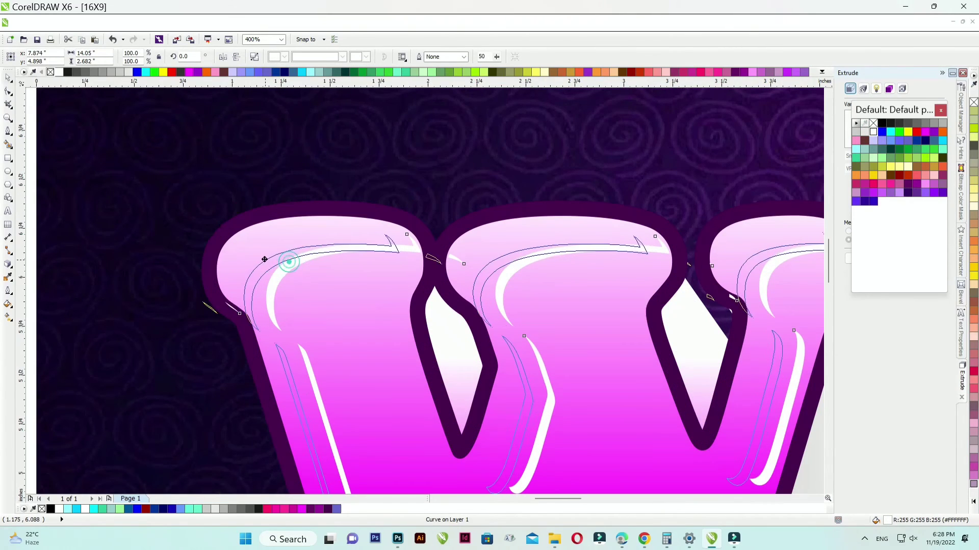
{"action": "scroll", "coordinate": [257, 244], "scroll_direction": "down", "scroll_amount": 2}
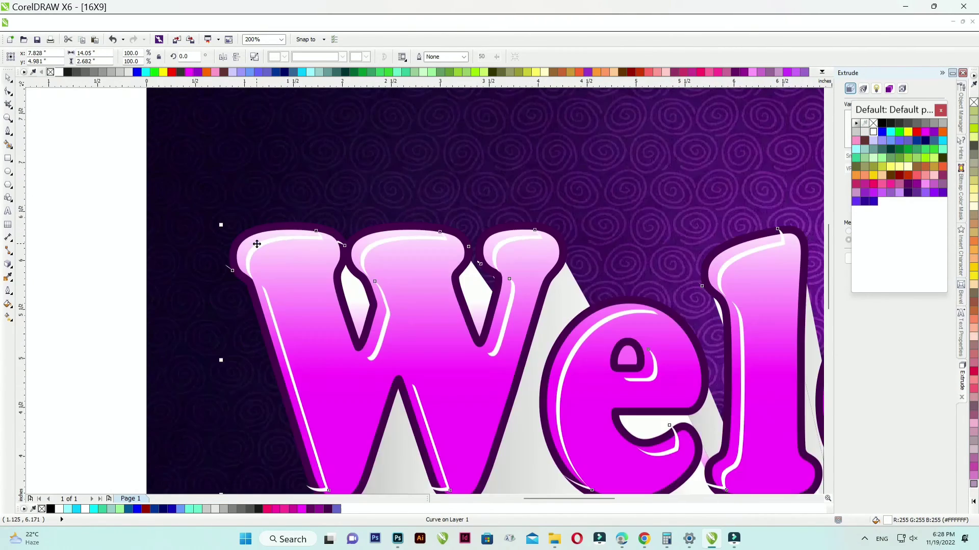
{"action": "scroll", "coordinate": [257, 244], "scroll_direction": "down", "scroll_amount": 1}
{"action": "scroll", "coordinate": [479, 354], "scroll_direction": "up", "scroll_amount": 2}
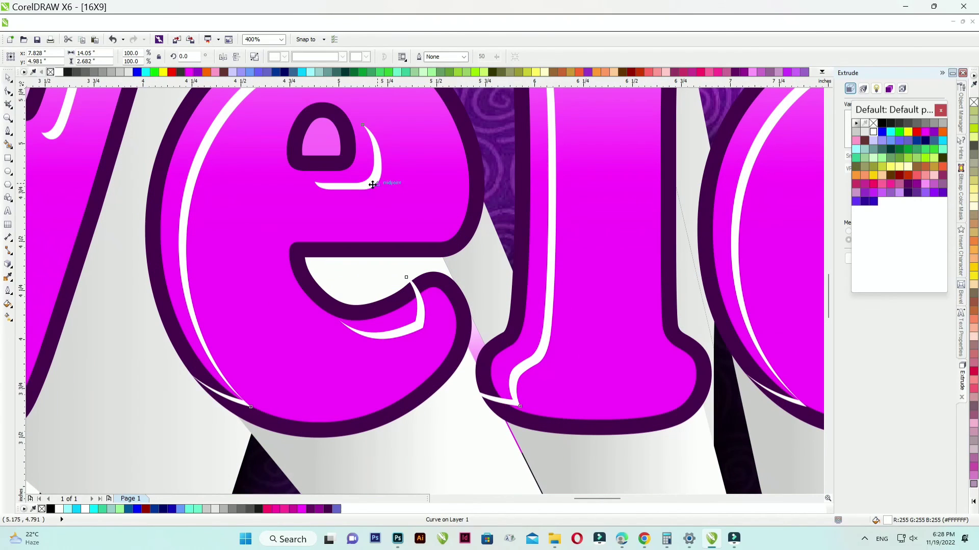
{"action": "mouse_move", "coordinate": [373, 185]}
{"action": "left_mouse_down"}
{"action": "mouse_move", "coordinate": [363, 175]}
{"action": "mouse_move", "coordinate": [379, 177]}
{"action": "left_mouse_up"}
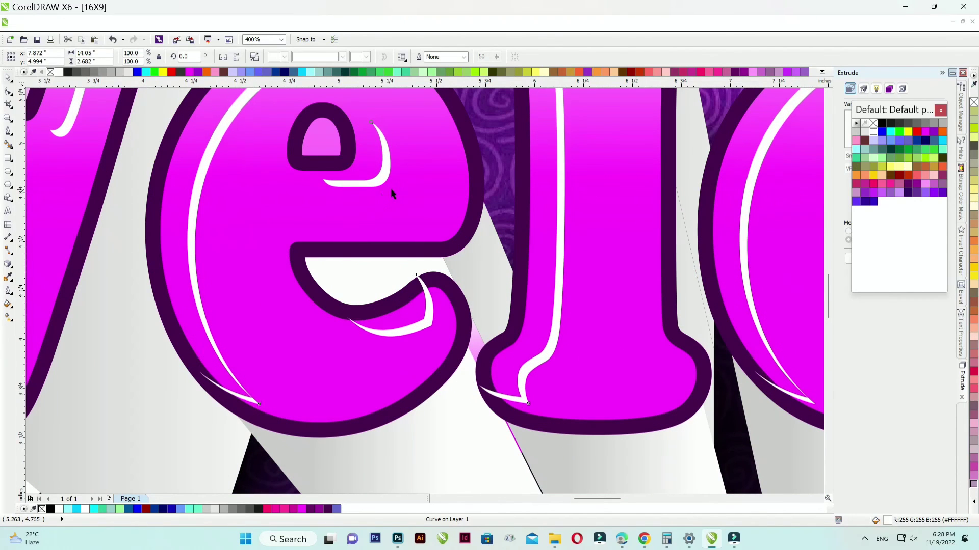
{"action": "key", "text": "Right"}
{"action": "key", "text": "Right"}
{"action": "key", "text": "Right"}
{"action": "key", "text": "Right"}
{"action": "key", "text": "Right"}
{"action": "key", "text": "Right"}
{"action": "key", "text": "Right"}
{"action": "key", "text": "Right"}
{"action": "key", "text": "Right"}
{"action": "key", "text": "Right"}
{"action": "key", "text": "Right"}
{"action": "key", "text": "Down"}
{"action": "key", "text": "Down"}
{"action": "key", "text": "Down"}
{"action": "key", "text": "Down"}
{"action": "key", "text": "Down"}
{"action": "key", "text": "Down"}
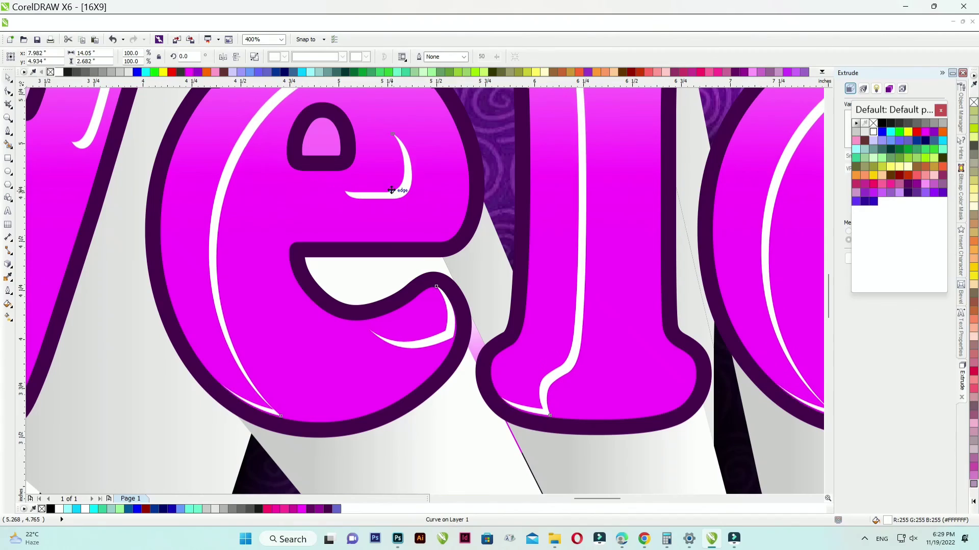
{"action": "left_click_drag", "start_coordinate": [391, 190], "coordinate": [393, 193]}
{"action": "key", "text": "shift+F4"}
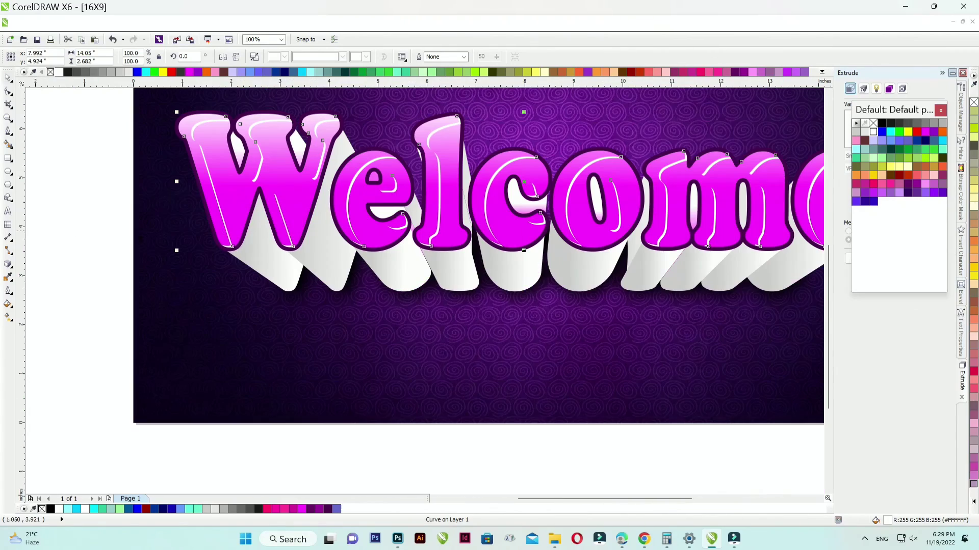
{"action": "left_click", "coordinate": [55, 237]}
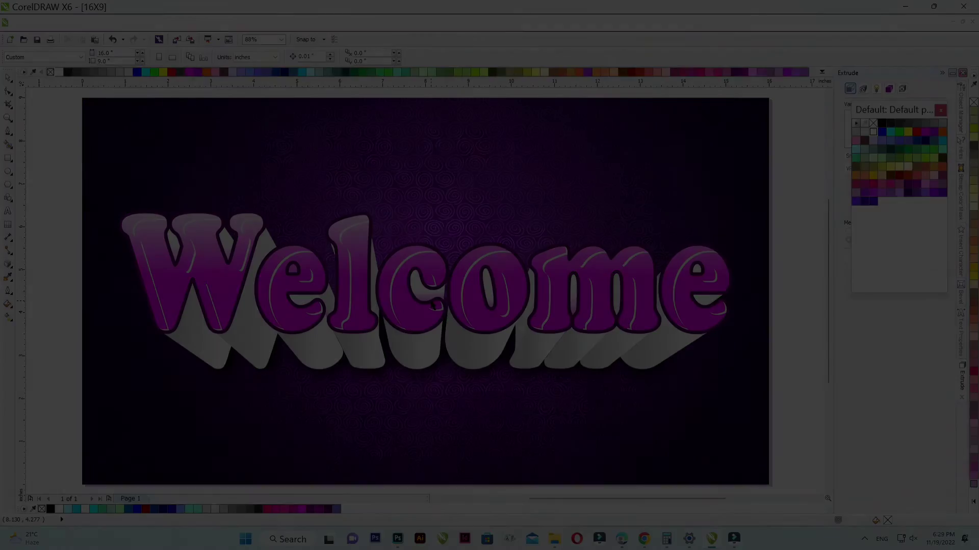